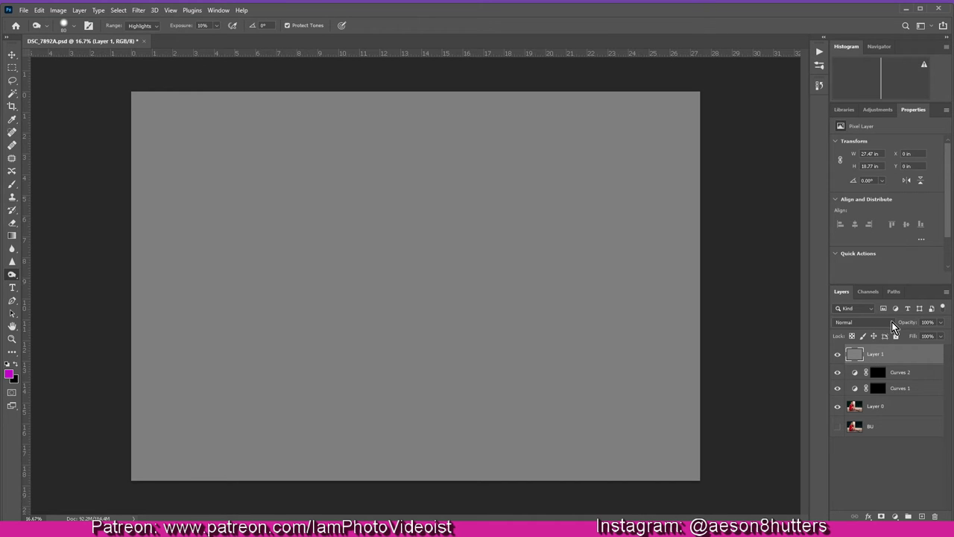
- Set the gray layer's blend mode to Color and add a Brightness/Contrast adjustment layer above it
{"action": "left_click", "coordinate": [892, 324]}
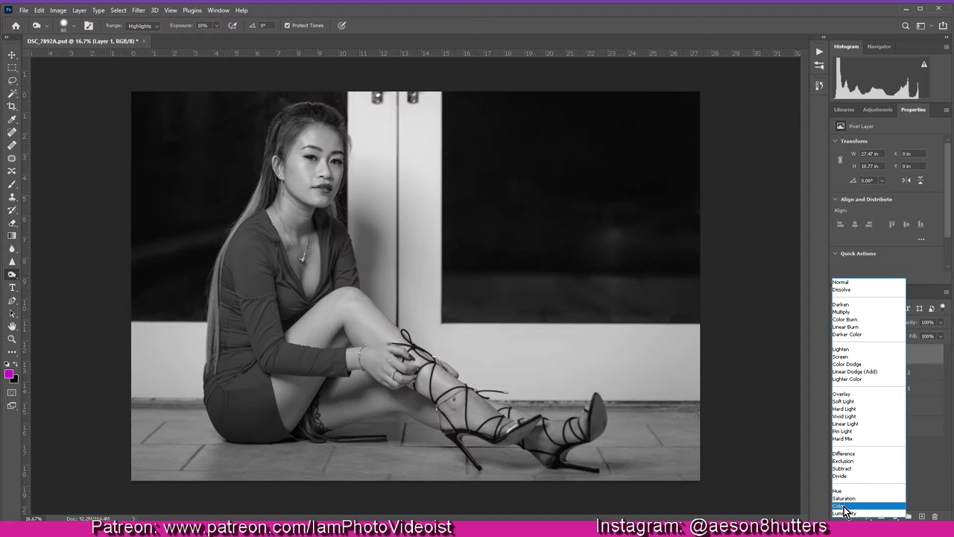
{"action": "left_click", "coordinate": [842, 505]}
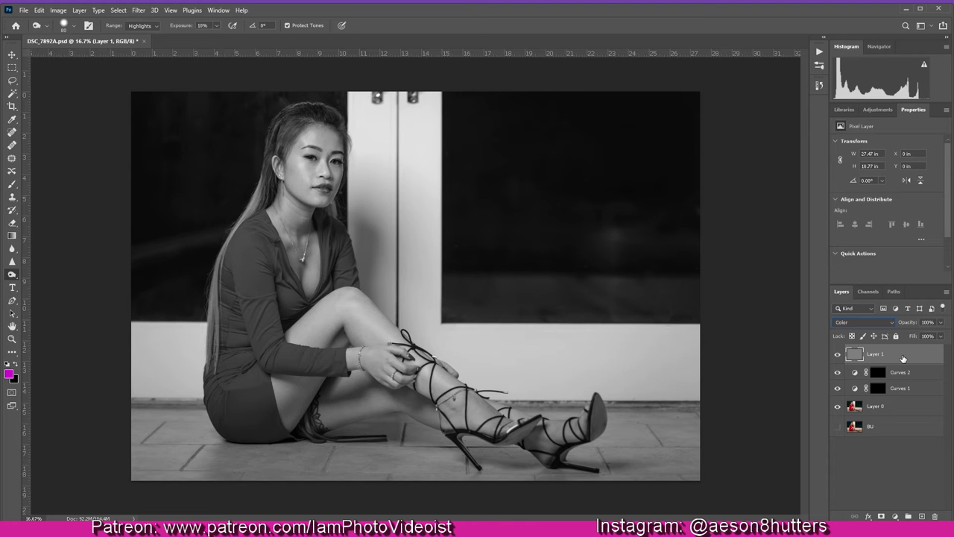
{"action": "left_click", "coordinate": [897, 516]}
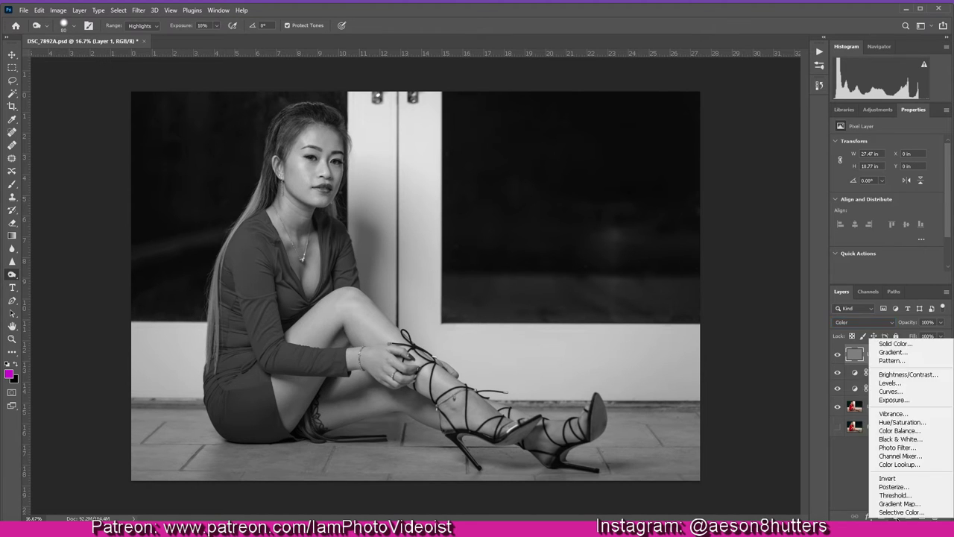
{"action": "left_click", "coordinate": [908, 375]}
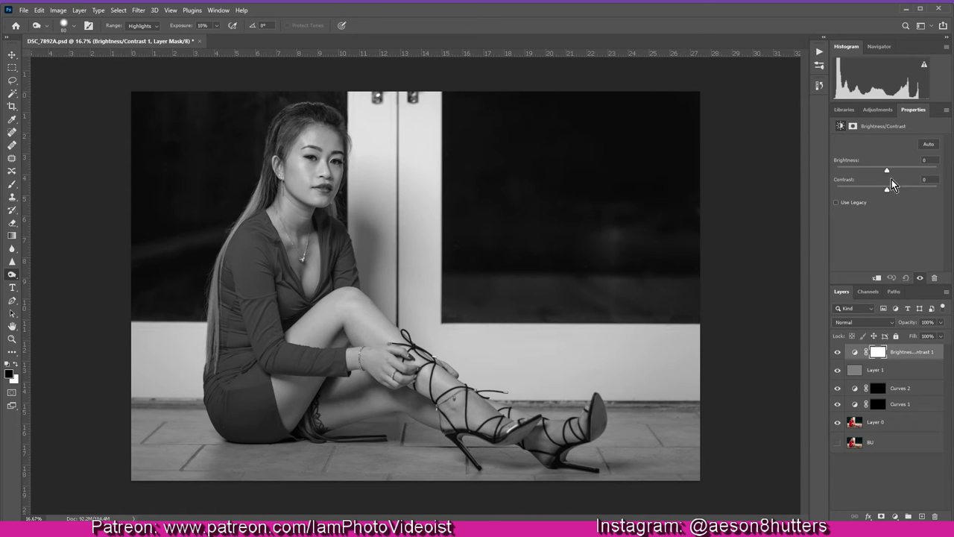
- Enable Use Legacy on the Brightness/Contrast layer and set contrast to 42 and brightness to -11
{"action": "left_click", "coordinate": [836, 203]}
{"action": "left_click_drag", "start_coordinate": [893, 190], "coordinate": [908, 190]}
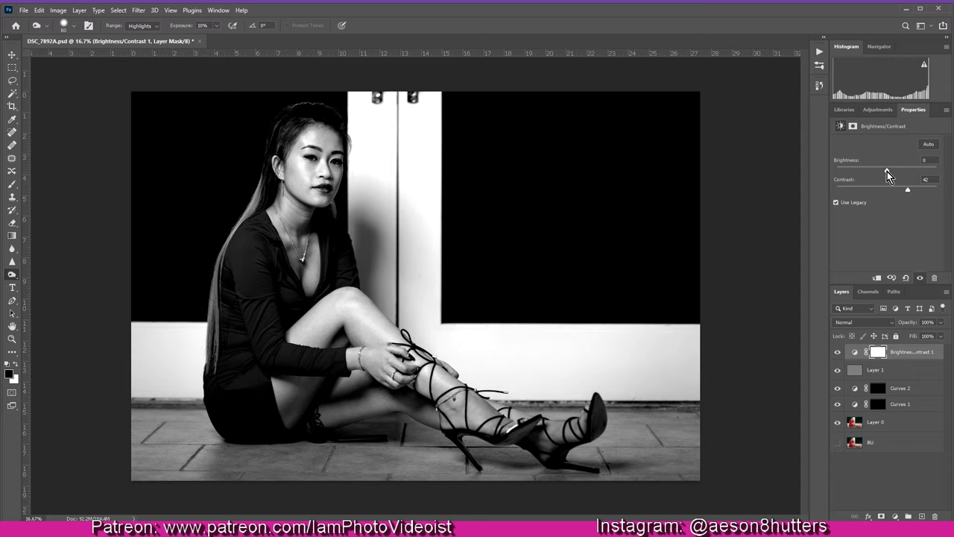
{"action": "mouse_move", "coordinate": [887, 171]}
{"action": "left_mouse_down"}
{"action": "mouse_move", "coordinate": [899, 171]}
{"action": "mouse_move", "coordinate": [881, 174]}
{"action": "left_mouse_up"}
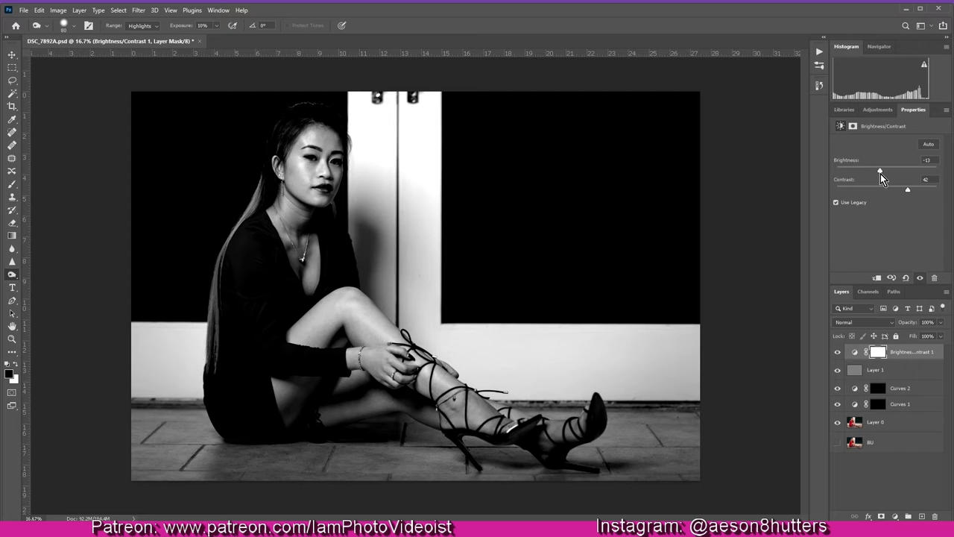
{"action": "left_click_drag", "start_coordinate": [880, 174], "coordinate": [881, 174]}
- Try the Brightness/Contrast adjustment without Use Legacy, re-enable it, and set brightness to -12 and contrast to 38
{"action": "key", "text": "ctrl+plus"}
{"action": "key", "text": "ctrl+plus"}
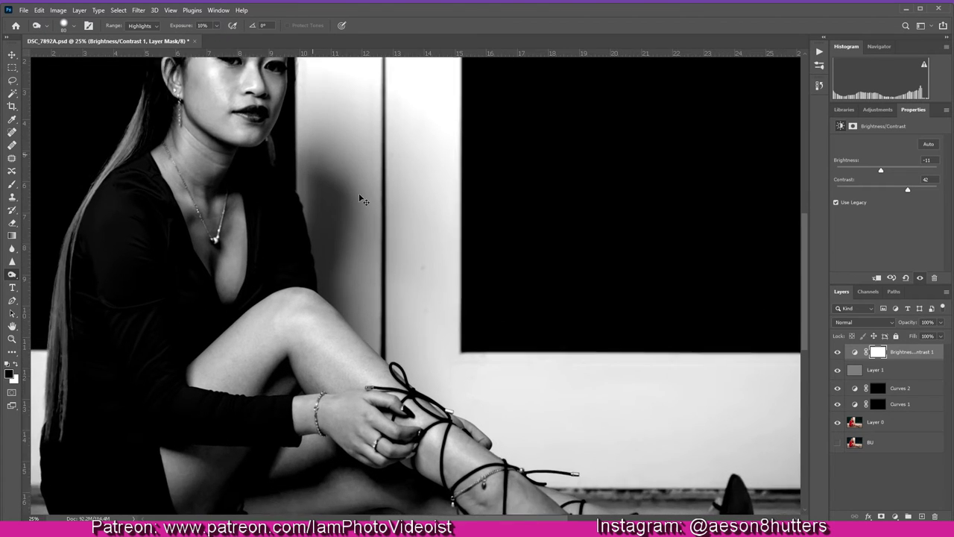
{"action": "left_click_drag", "start_coordinate": [801, 302], "coordinate": [804, 236]}
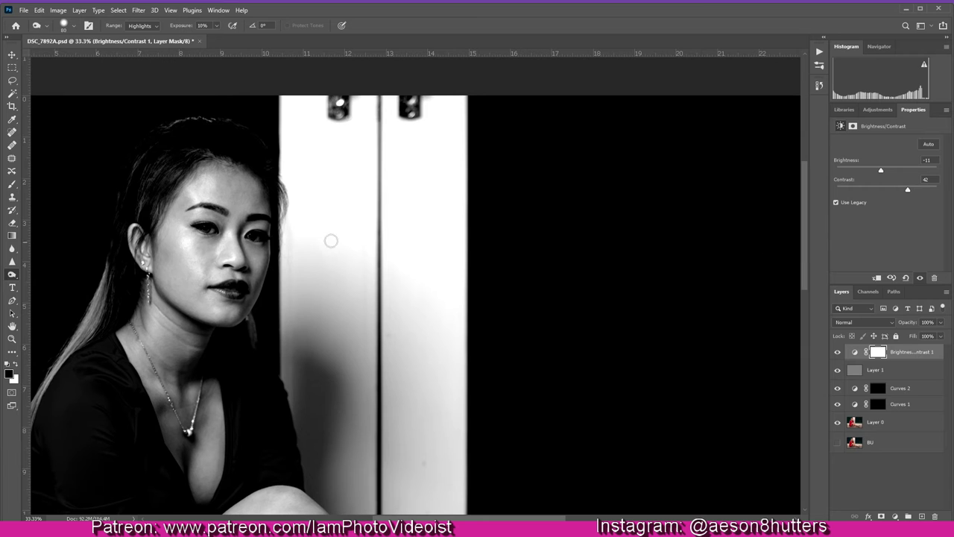
{"action": "left_click", "coordinate": [836, 202]}
{"action": "left_click_drag", "start_coordinate": [887, 171], "coordinate": [903, 190]}
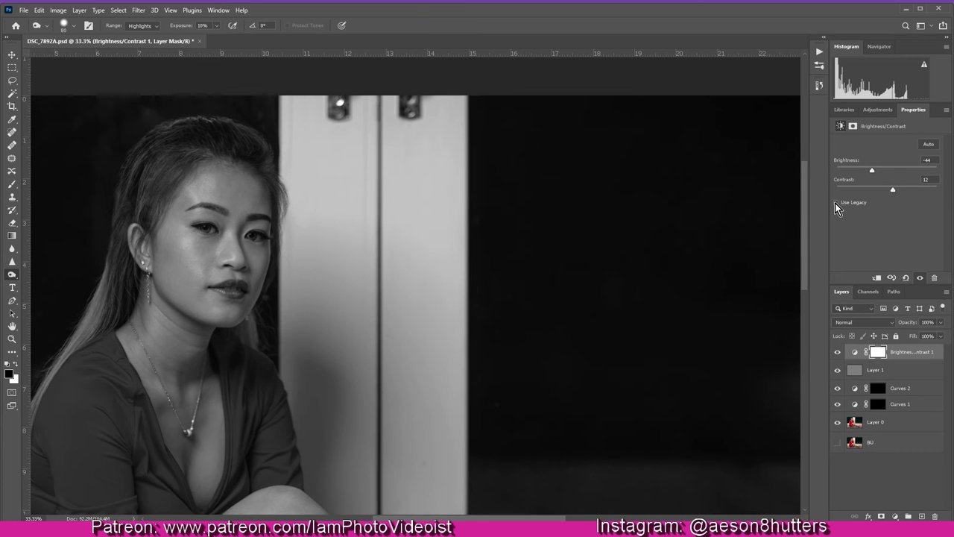
{"action": "left_click", "coordinate": [836, 203]}
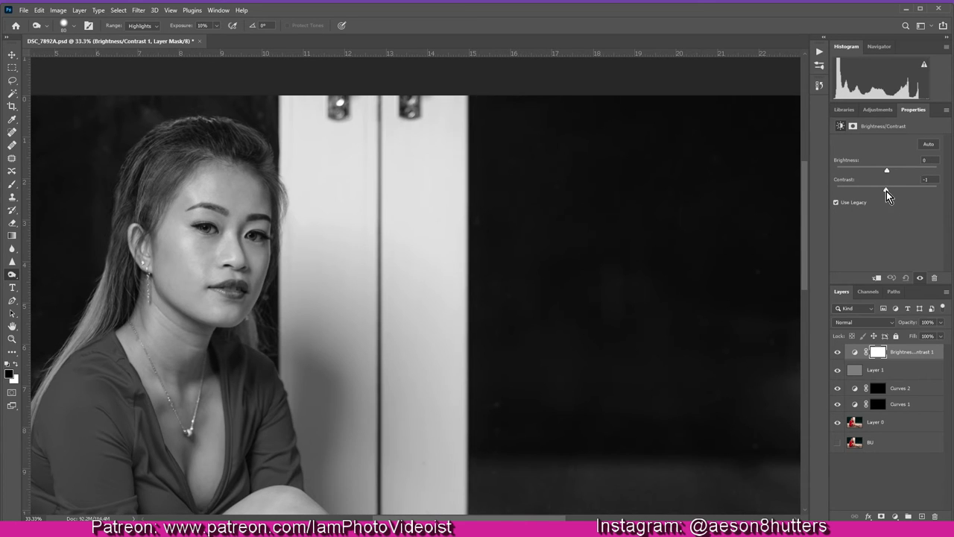
{"action": "left_click_drag", "start_coordinate": [887, 191], "coordinate": [881, 172]}
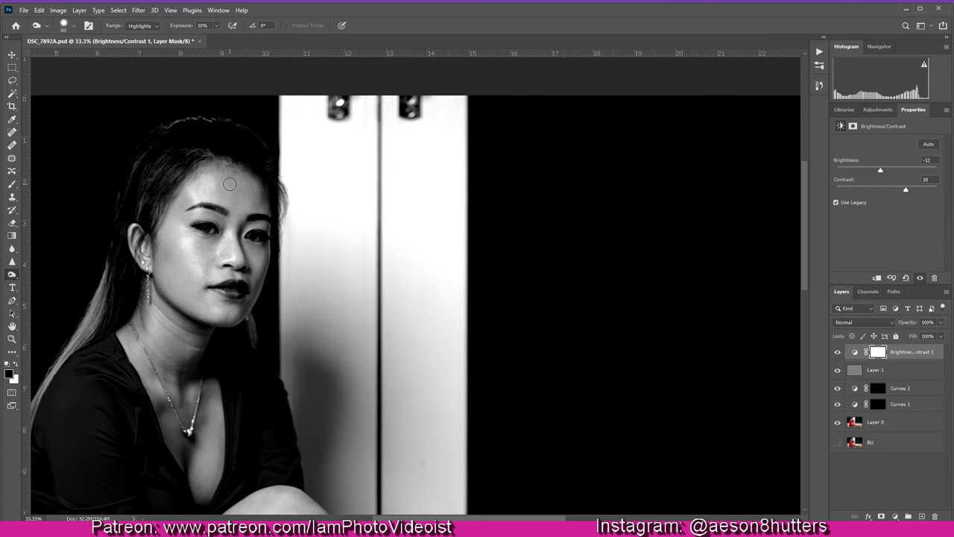
- Activate the Brush tool with a soft brush at 0% hardness and 32 px size for working on the face
{"action": "key", "text": "ctrl+plus"}
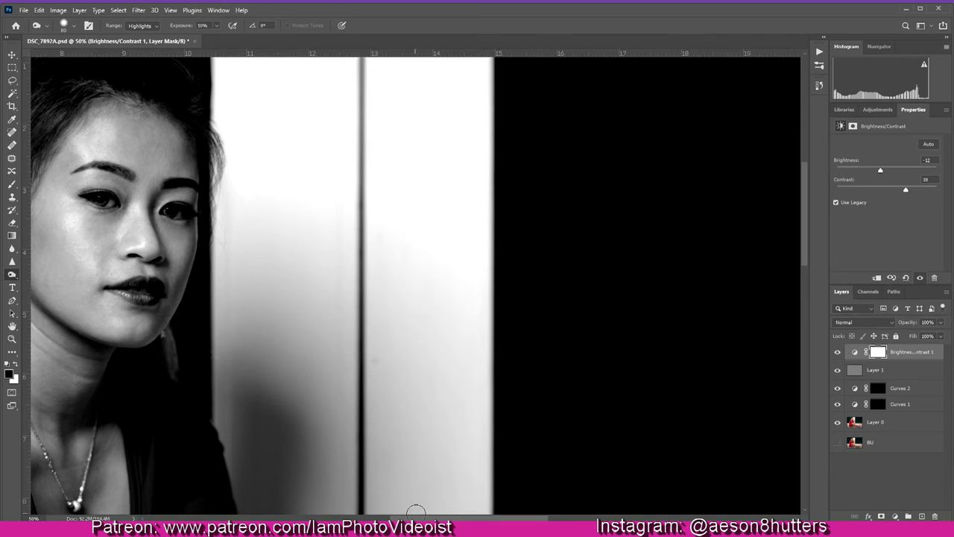
{"action": "scroll", "coordinate": [236, 318], "scroll_direction": "left", "scroll_amount": 3}
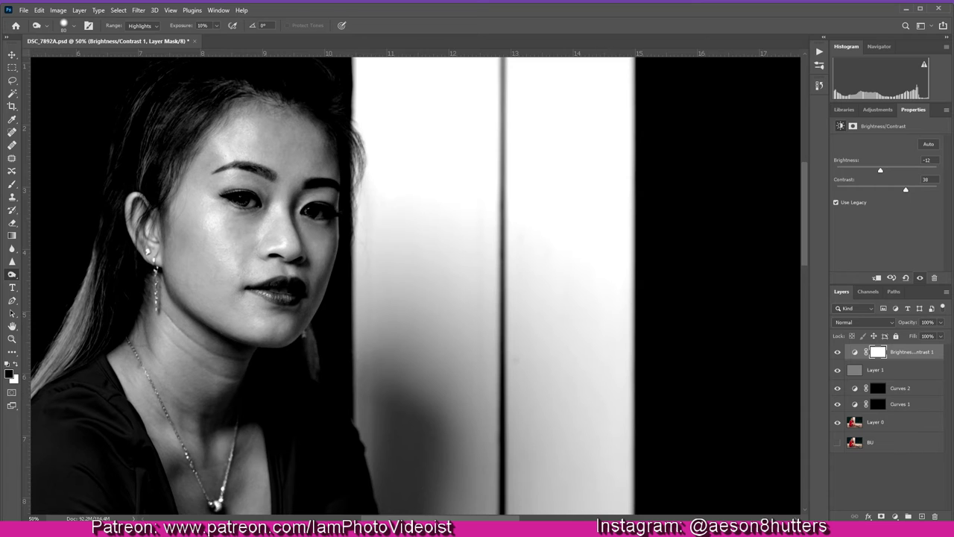
{"action": "scroll", "coordinate": [787, 276], "scroll_direction": "left", "scroll_amount": 5}
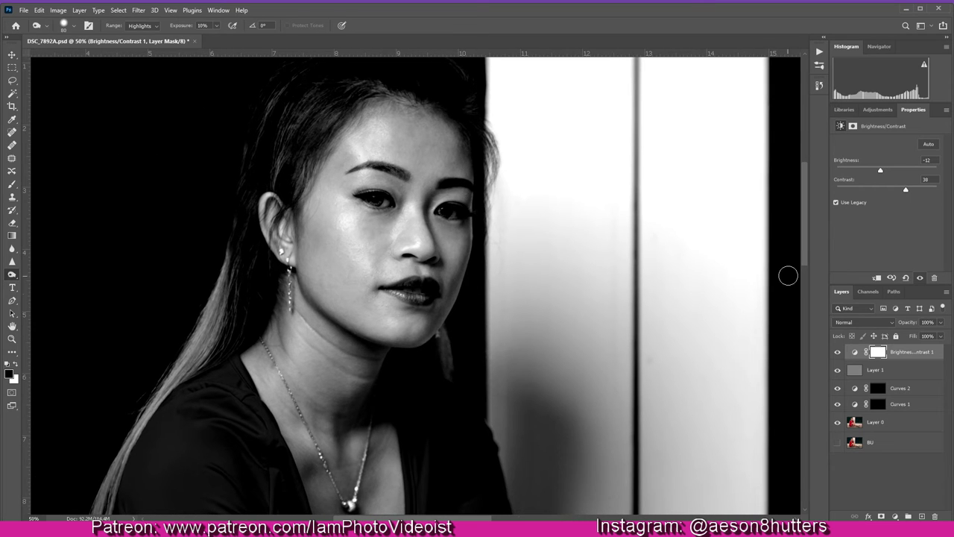
{"action": "left_click_drag", "start_coordinate": [806, 248], "coordinate": [806, 234]}
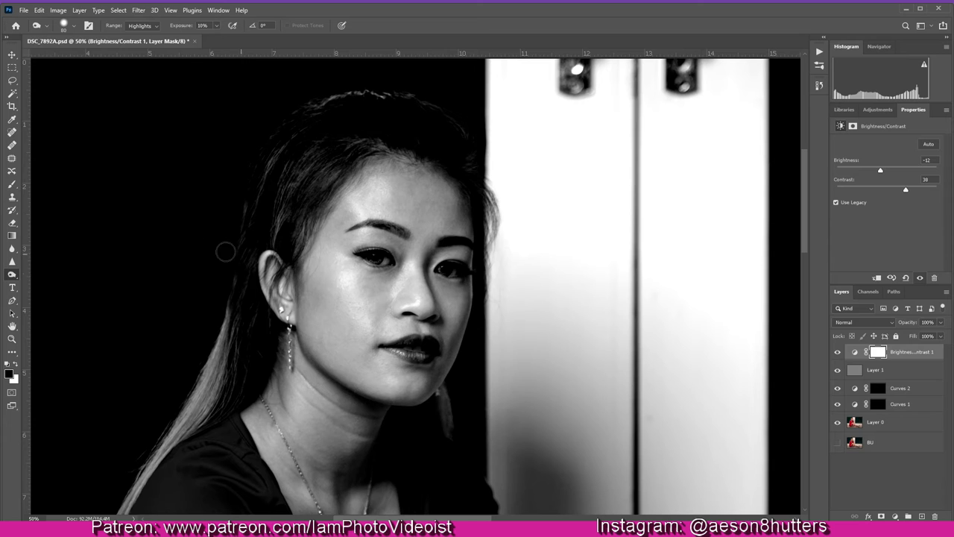
{"action": "left_click", "coordinate": [12, 186]}
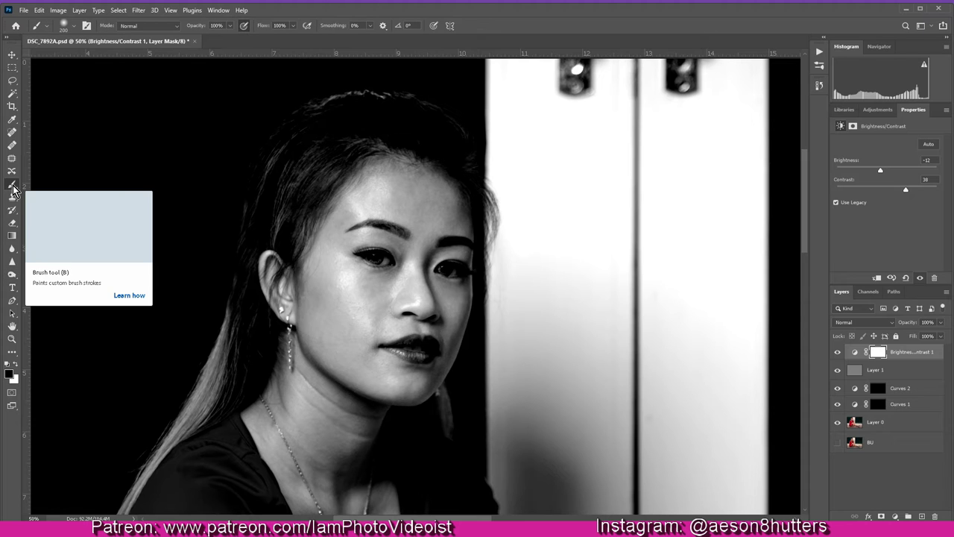
{"action": "left_click", "coordinate": [73, 26]}
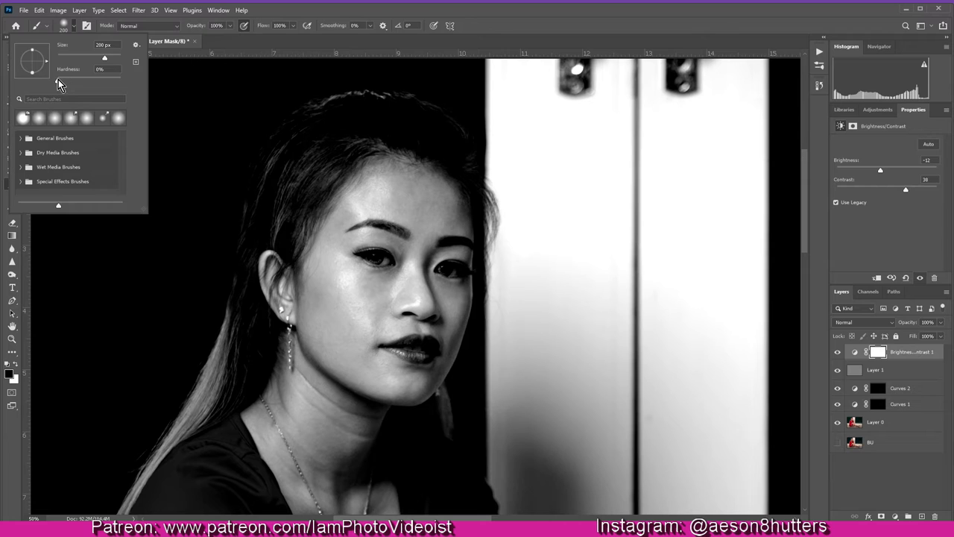
{"action": "left_click", "coordinate": [56, 81]}
{"action": "left_click_drag", "start_coordinate": [68, 80], "coordinate": [112, 85]}
{"action": "left_click_drag", "start_coordinate": [120, 82], "coordinate": [56, 83]}
{"action": "left_click_drag", "start_coordinate": [103, 55], "coordinate": [61, 61]}
{"action": "left_click_drag", "start_coordinate": [62, 61], "coordinate": [67, 60]}
{"action": "left_click", "coordinate": [227, 43]}
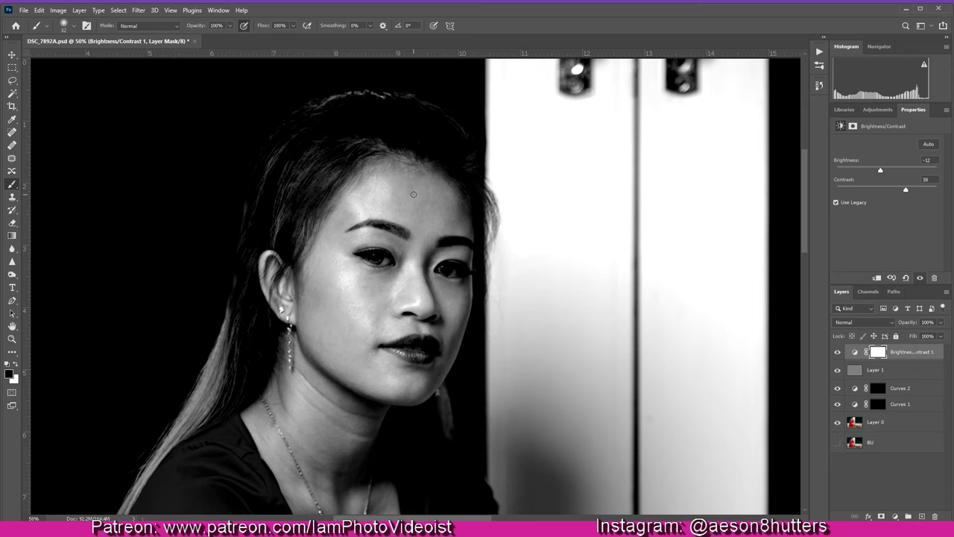
- Set the brush flow to 3%
{"action": "left_click", "coordinate": [270, 26]}
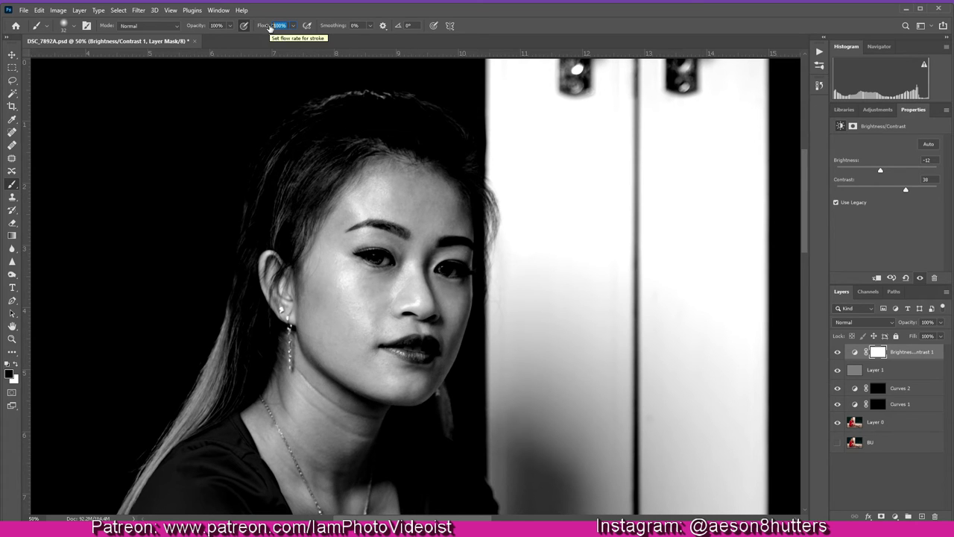
{"action": "type", "text": "5"}
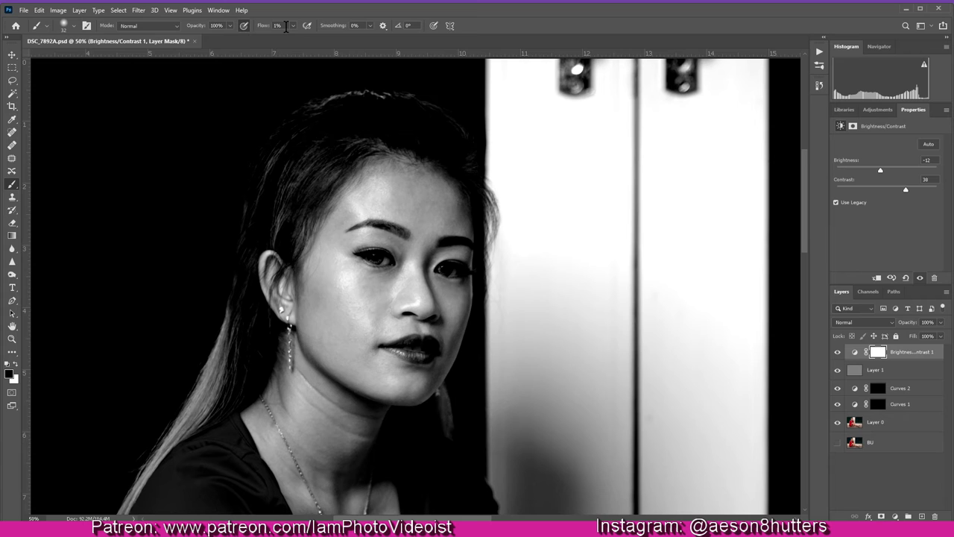
{"action": "double_click", "coordinate": [286, 27]}
- Select the layer mask of the brightening Curves 2 layer and make white the foreground color
{"action": "left_click", "coordinate": [898, 406]}
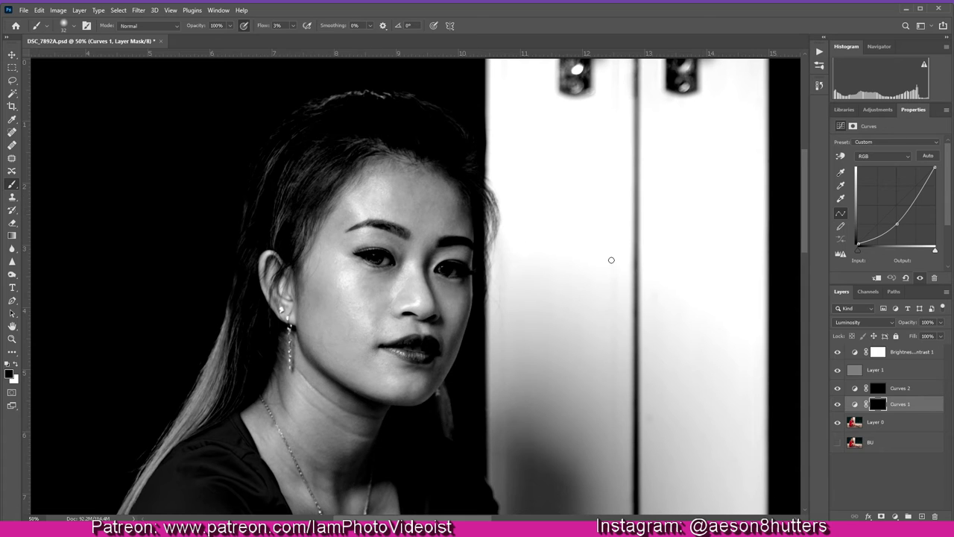
{"action": "left_click", "coordinate": [893, 389]}
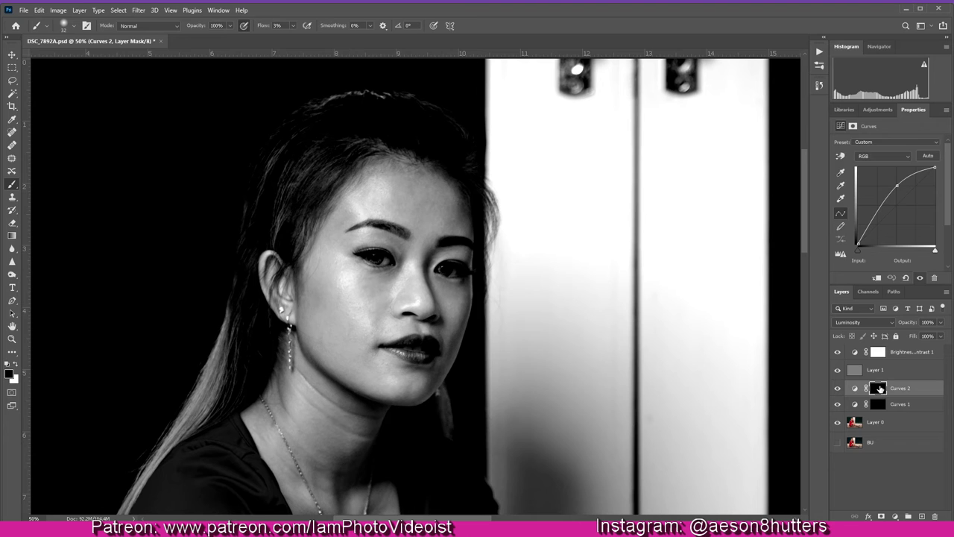
{"action": "left_click", "coordinate": [880, 389]}
{"action": "left_click", "coordinate": [855, 387]}
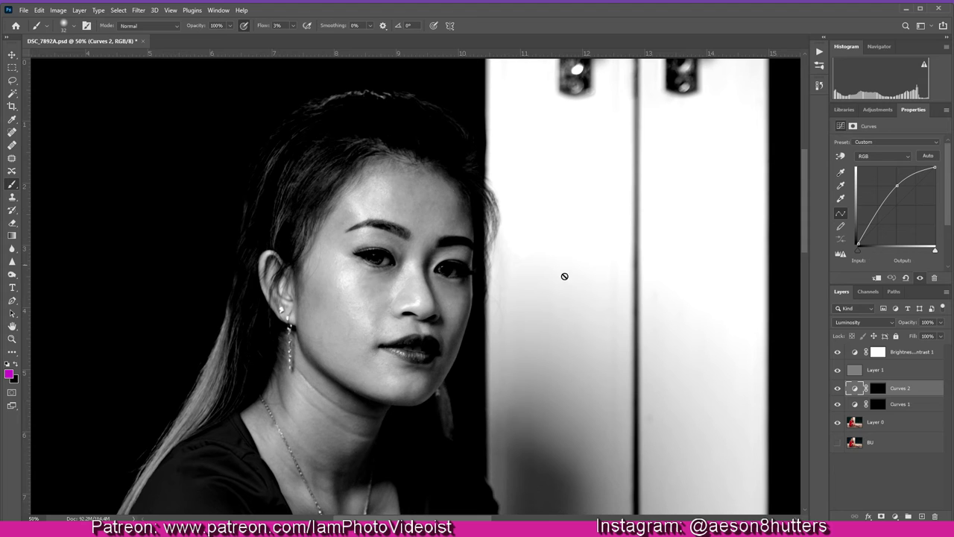
{"action": "left_click", "coordinate": [881, 390]}
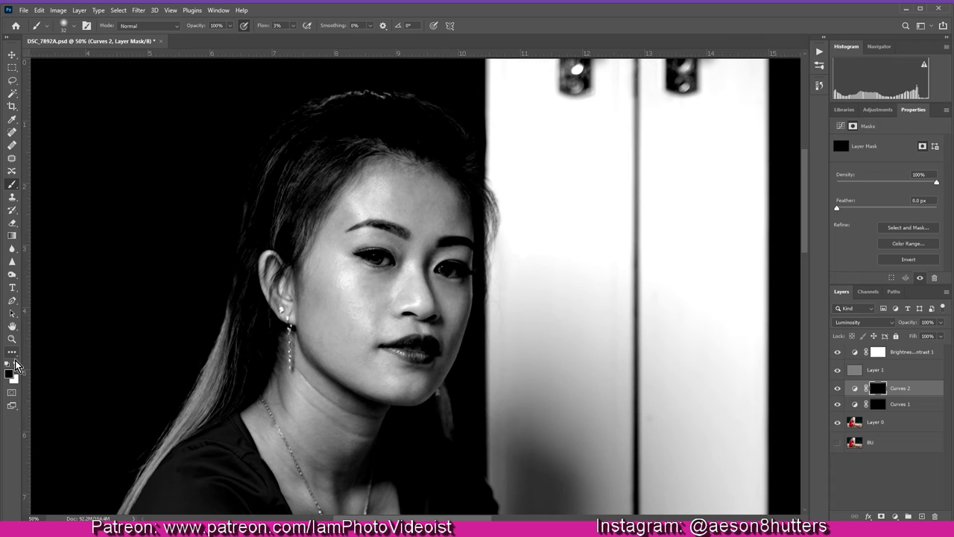
{"action": "key", "text": "x"}
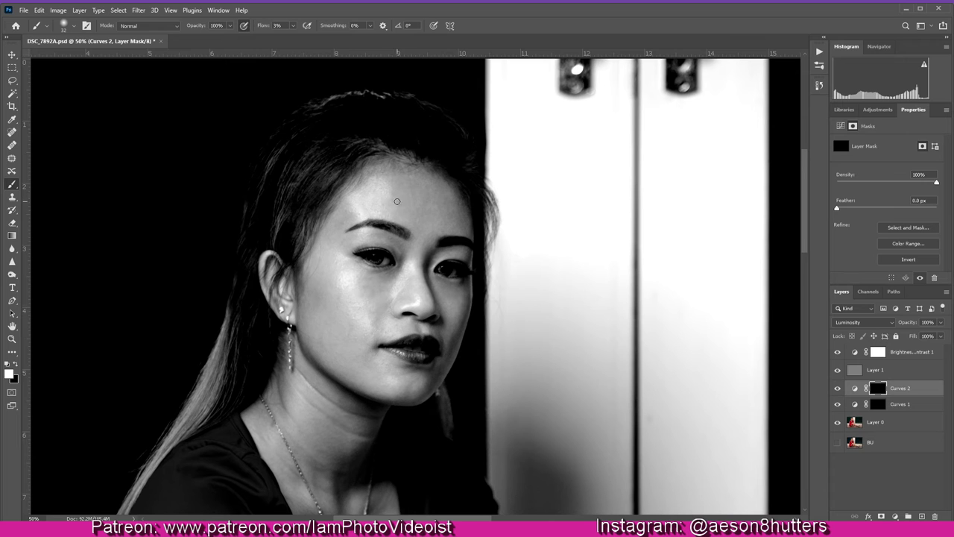
- Try the brush at 80 px over the forehead and reduce it to 20 px for detailed retouching on the Curves 2 mask
{"action": "key", "text": "bracketright"}
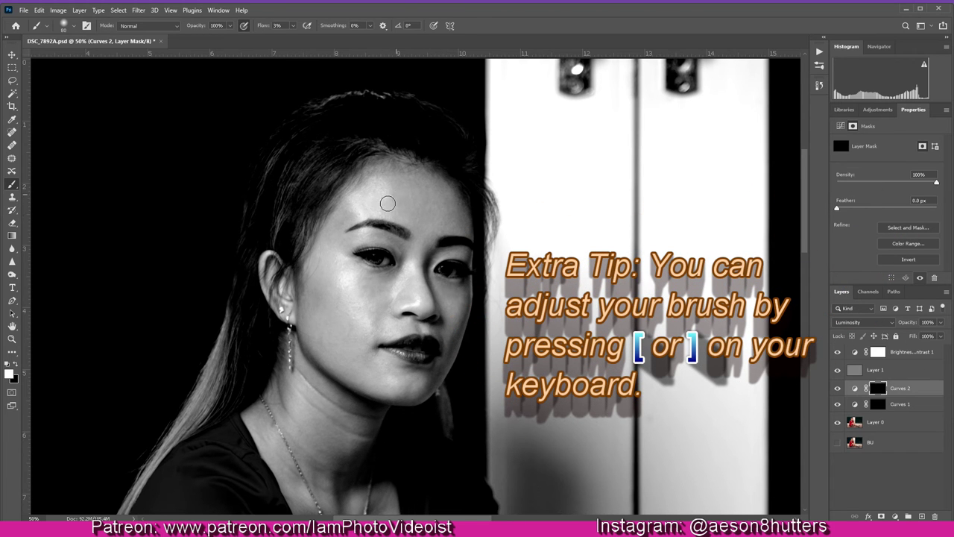
{"action": "key", "text": "bracketleft"}
{"action": "key", "text": "bracketleft"}
{"action": "key", "text": "bracketleft"}
{"action": "key", "text": "bracketleft"}
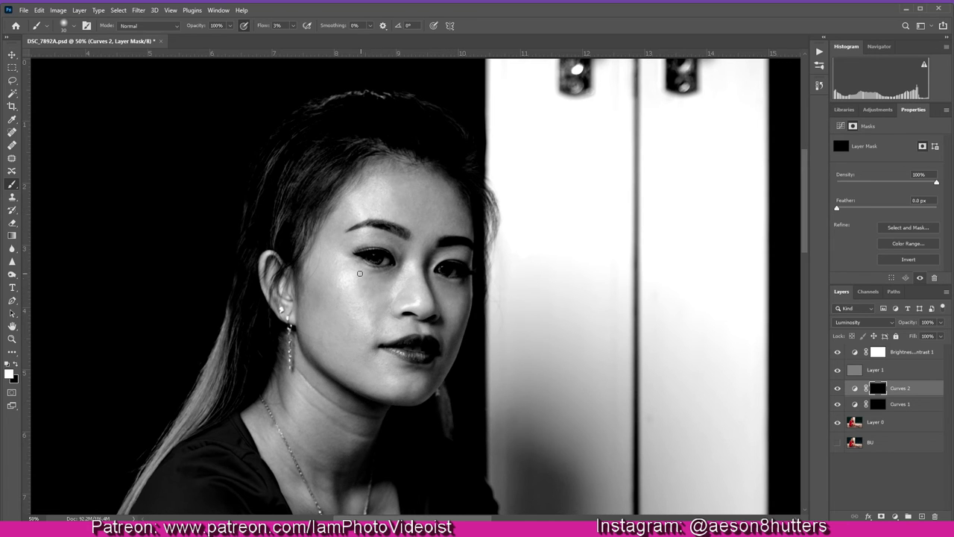
{"action": "key", "text": "bracketright"}
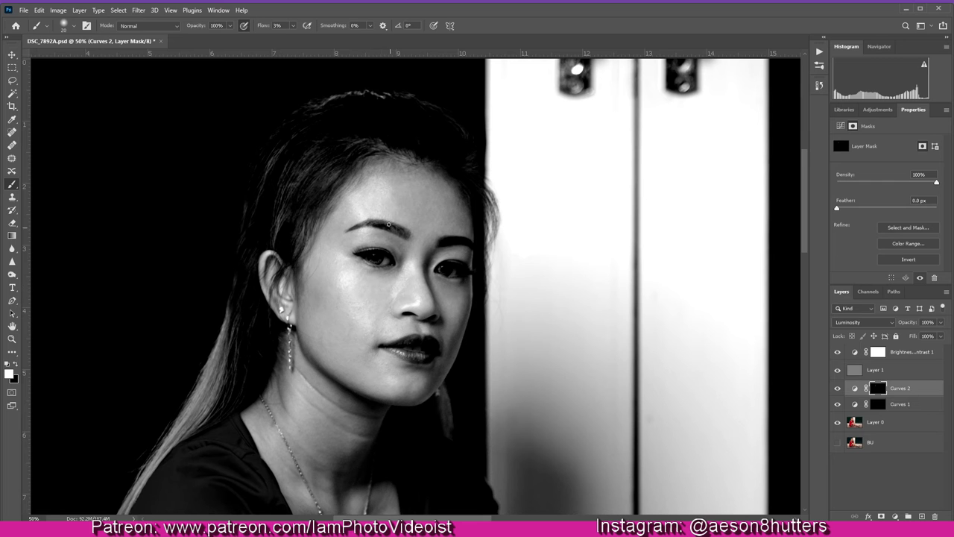
- Dodge the dark patches on the cheek and around the mouth corner on the Curves 2 mask, varying the brush from 20 to 35 px
{"action": "key", "text": "ctrl+plus"}
{"action": "key", "text": "ctrl+plus"}
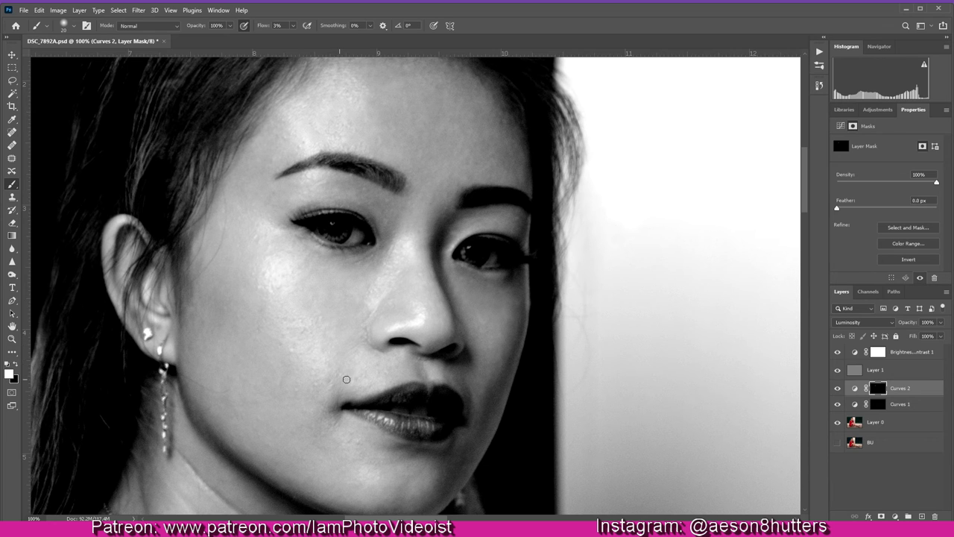
{"action": "key", "text": "bracketleft"}
{"action": "key", "text": "bracketleft"}
{"action": "key", "text": "bracketleft"}
{"action": "key", "text": "bracketright"}
{"action": "key", "text": "bracketright"}
{"action": "key", "text": "bracketright"}
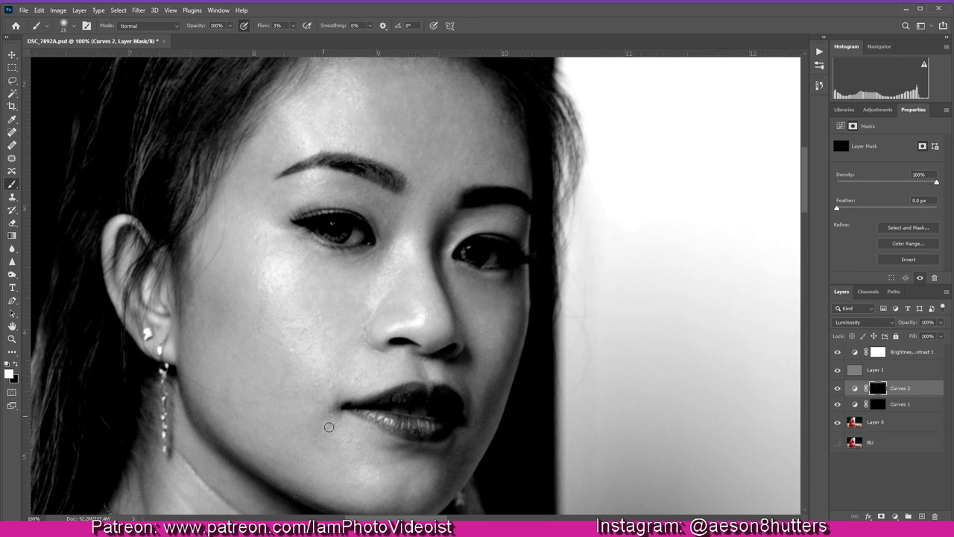
{"action": "key", "text": "bracketleft"}
{"action": "key", "text": "bracketright"}
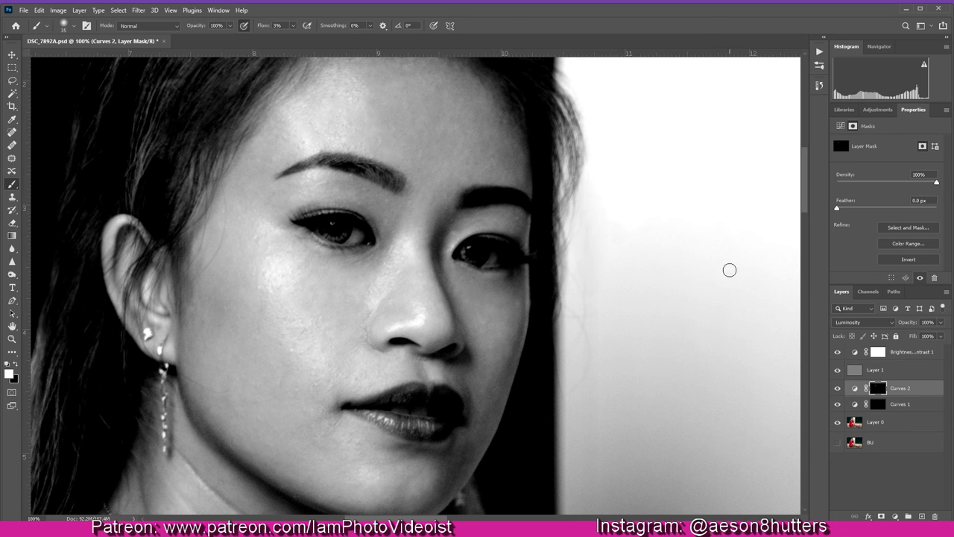
- Dodge the uneven patches on the chin and below the lower lip on the Curves 2 mask, varying the brush from 20 to 40 px
{"action": "left_click_drag", "start_coordinate": [805, 200], "coordinate": [807, 223]}
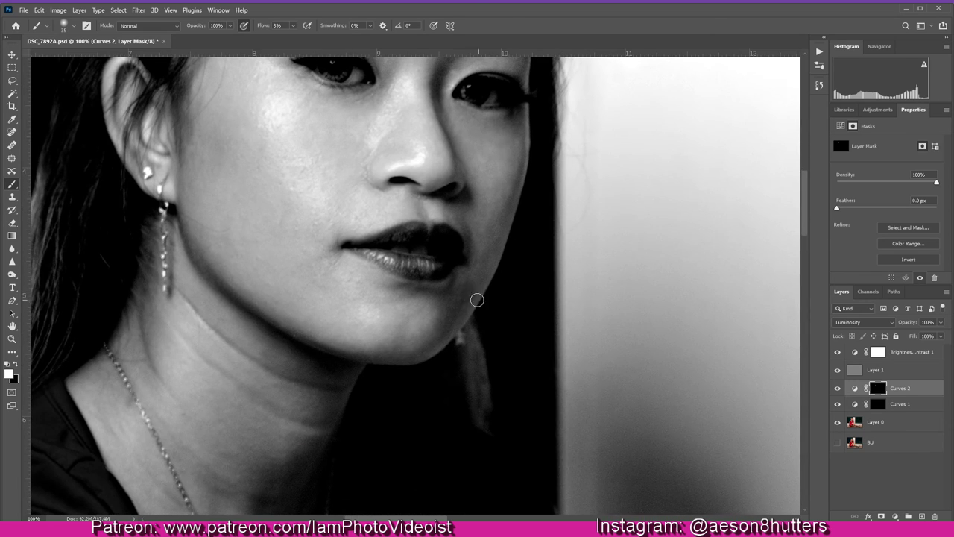
{"action": "key", "text": "bracketleft"}
{"action": "key", "text": "bracketright"}
{"action": "key", "text": "bracketright"}
{"action": "key", "text": "bracketright"}
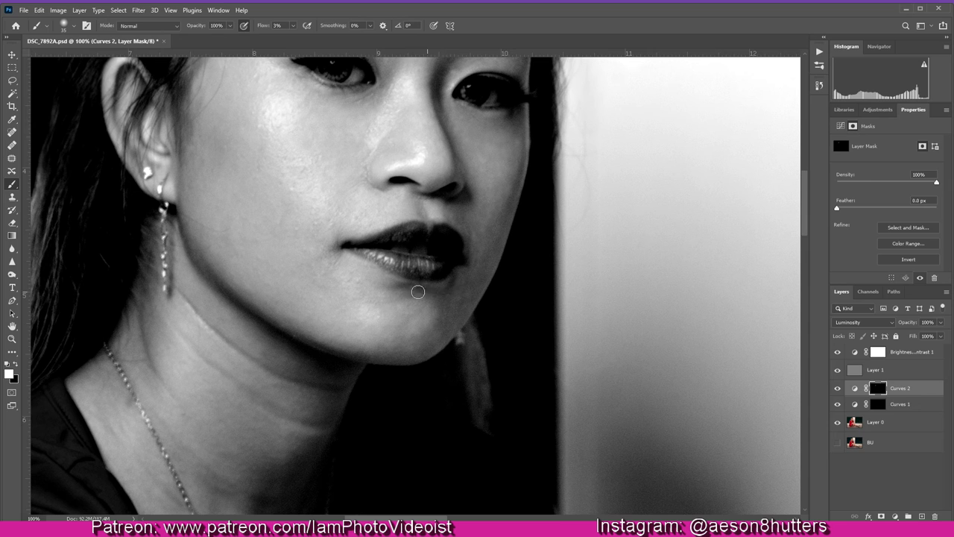
{"action": "key", "text": "bracketleft"}
{"action": "key", "text": "bracketleft"}
{"action": "key", "text": "bracketleft"}
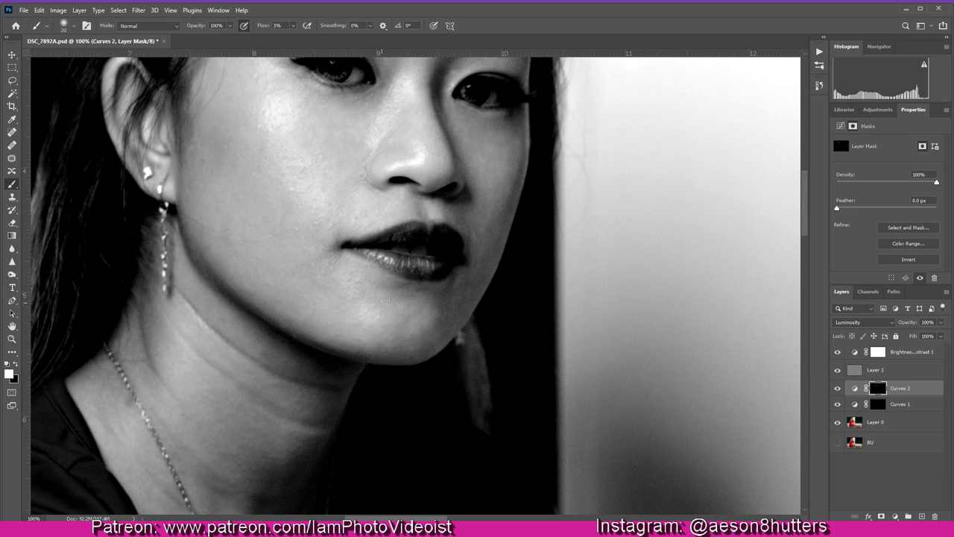
{"action": "key", "text": "bracketright"}
{"action": "key", "text": "bracketright"}
{"action": "key", "text": "bracketright"}
{"action": "key", "text": "bracketright"}
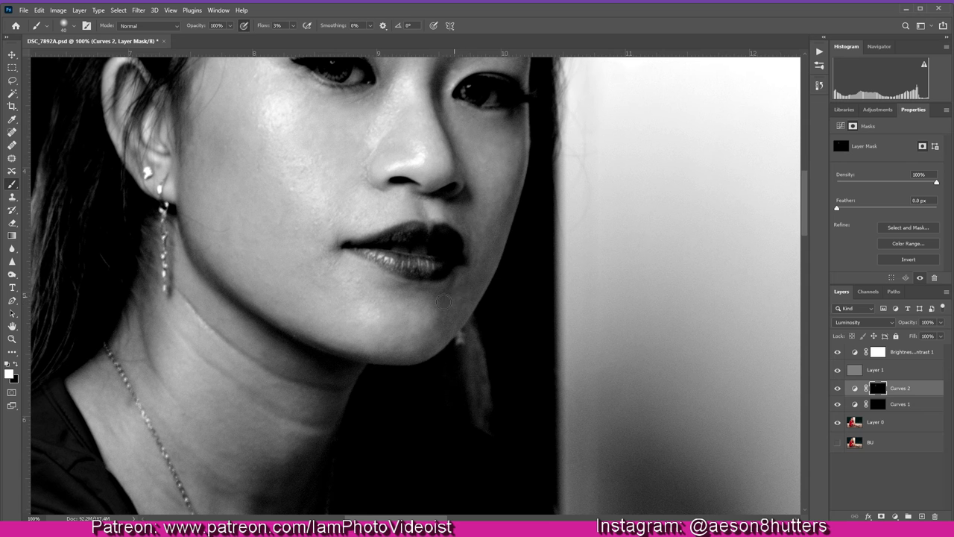
{"action": "key", "text": "ctrl+minus"}
{"action": "key", "text": "ctrl+minus"}
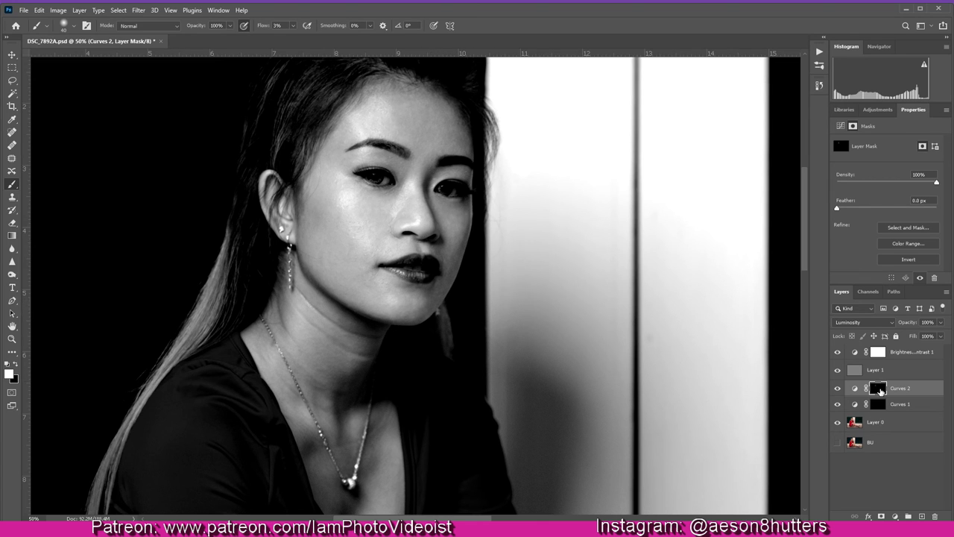
{"action": "left_click", "coordinate": [17, 365]}
{"action": "left_click", "coordinate": [878, 404]}
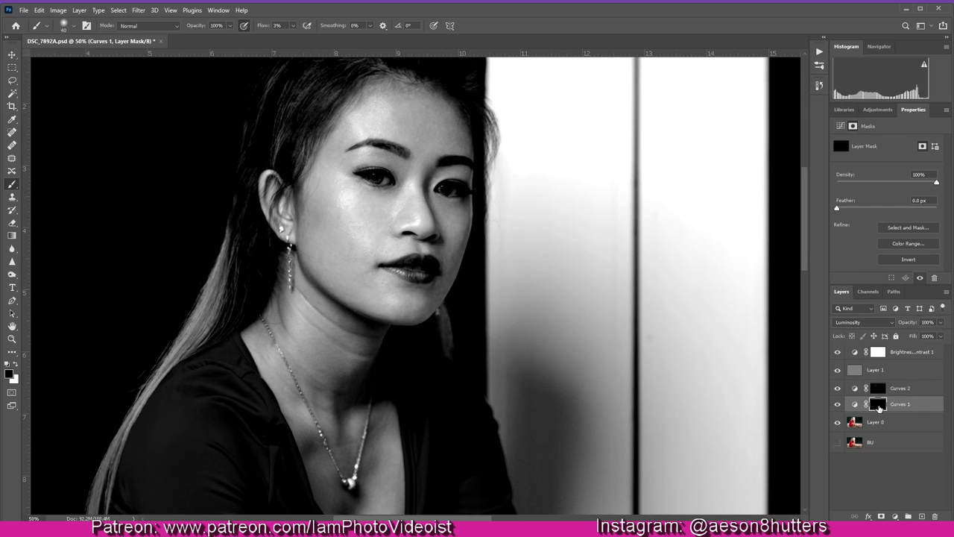
{"action": "key", "text": "x"}
{"action": "left_click", "coordinate": [878, 392]}
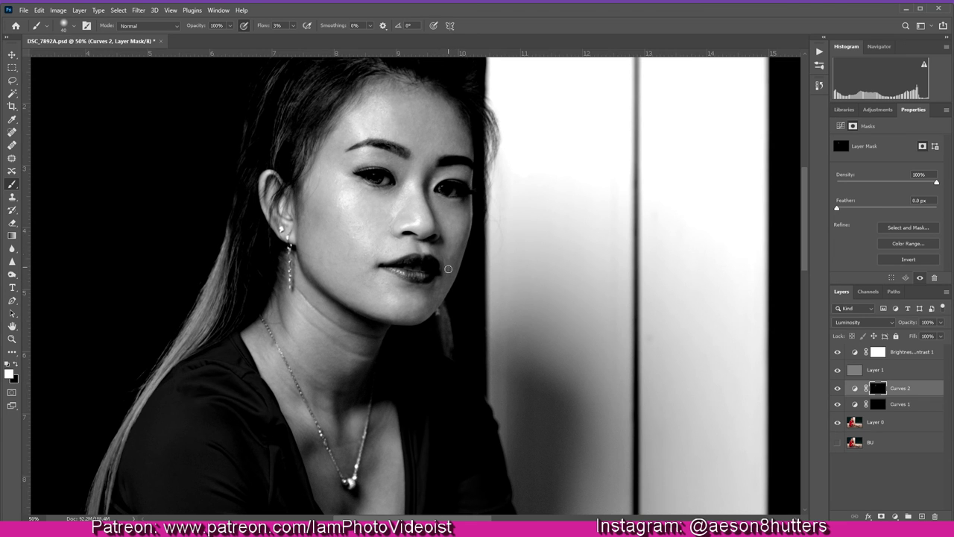
{"action": "left_click", "coordinate": [17, 363]}
{"action": "left_click", "coordinate": [16, 364]}
- Dodge the shaded jaw edge beside the mouth on the Curves 2 mask, reducing the brush to 25 px
{"action": "key", "text": "ctrl+plus"}
{"action": "key", "text": "ctrl+plus"}
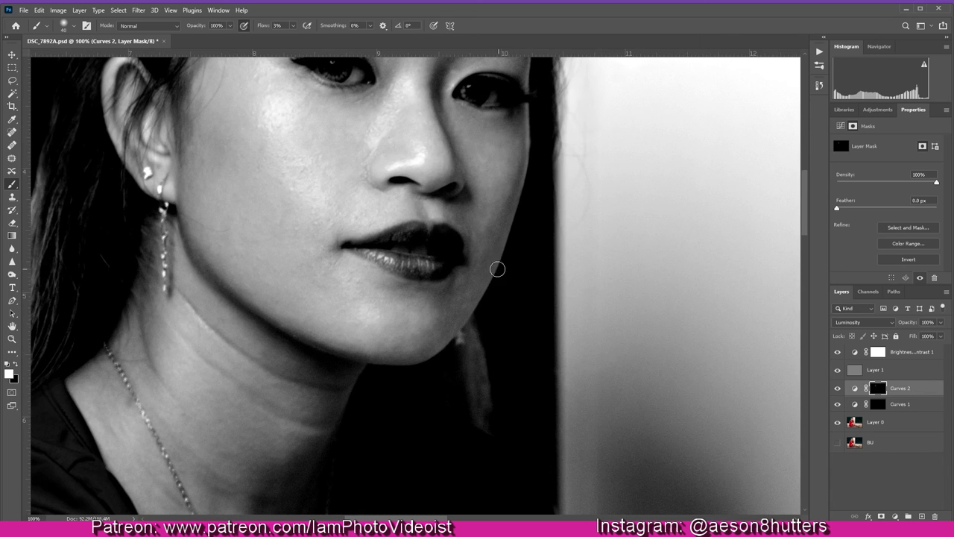
{"action": "key", "text": "bracketleft"}
- Examine the whole portrait and the face at several magnifications for remaining uneven skin tones
{"action": "key", "text": "ctrl+minus"}
{"action": "key", "text": "ctrl+minus"}
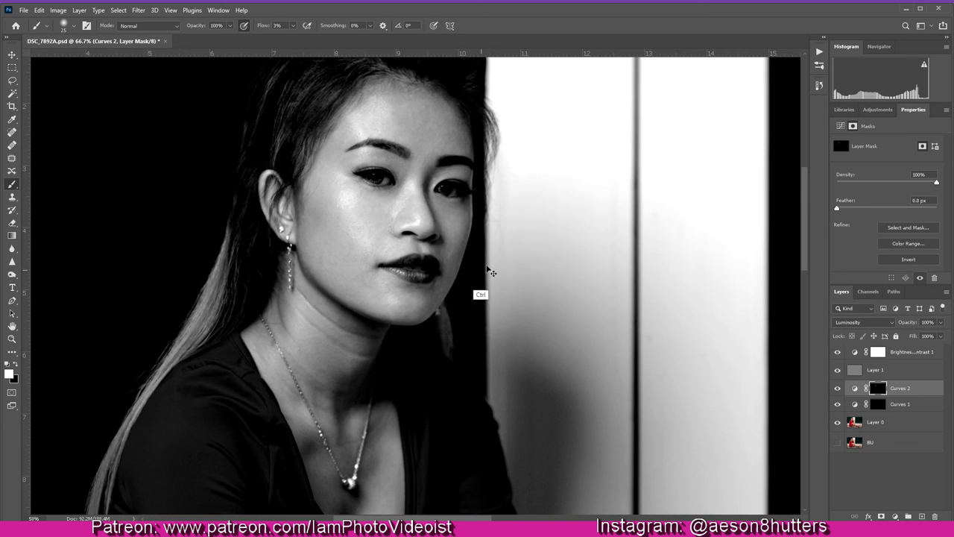
{"action": "key", "text": "ctrl+minus"}
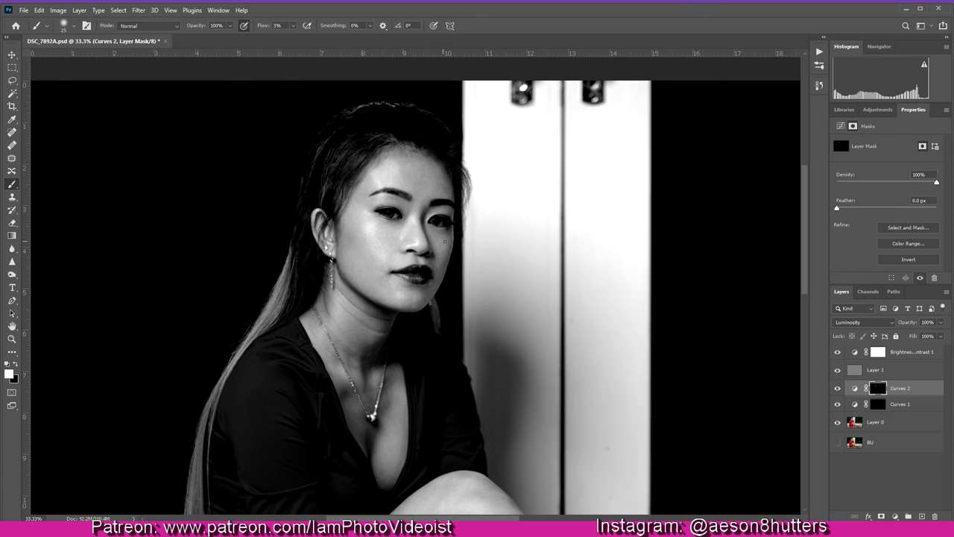
{"action": "left_click_drag", "start_coordinate": [802, 272], "coordinate": [801, 258]}
{"action": "key", "text": "ctrl+plus"}
{"action": "key", "text": "ctrl+plus"}
{"action": "key", "text": "ctrl+plus"}
{"action": "key", "text": "ctrl+plus"}
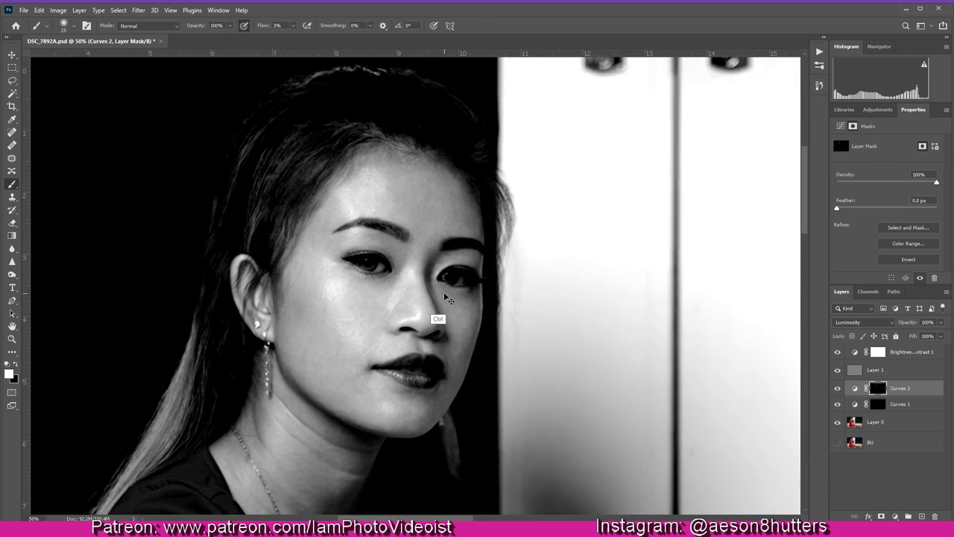
{"action": "key", "text": "ctrl+minus"}
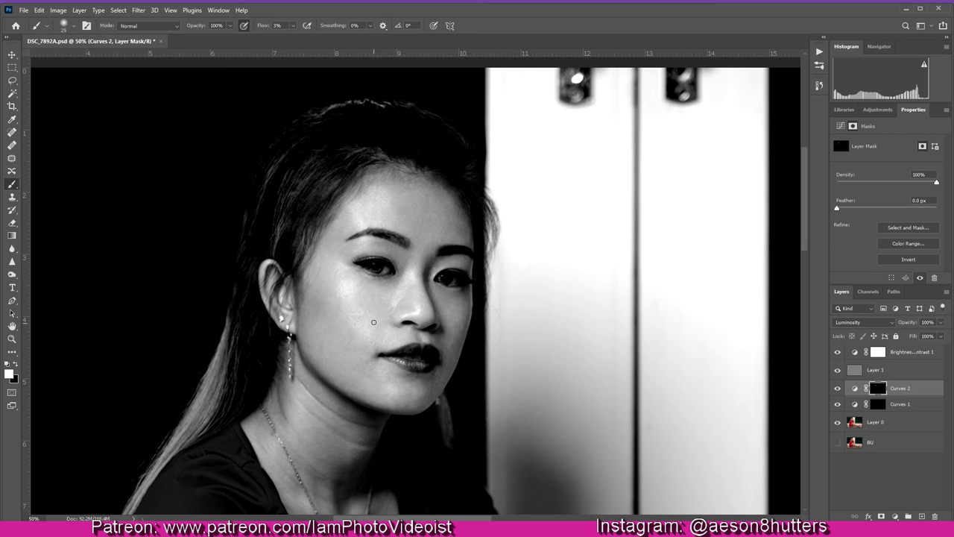
- Burn the bright areas of the forehead on the Curves 1 layer mask with a white brush, adjusting its size around 45 px
{"action": "left_click", "coordinate": [879, 405]}
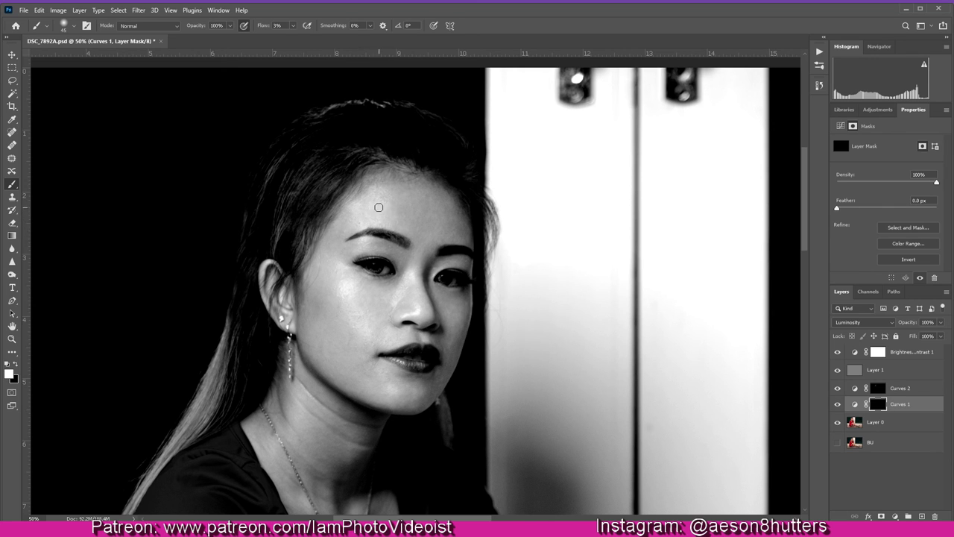
{"action": "key", "text": "bracketright"}
{"action": "key", "text": "bracketright"}
{"action": "key", "text": "bracketright"}
{"action": "key", "text": "bracketleft"}
{"action": "key", "text": "bracketleft"}
{"action": "key", "text": "bracketleft"}
{"action": "key", "text": "bracketleft"}
- Alternate between the Curves 2 and Curves 1 masks to even out the remaining dark and bright skin patches with a 20 to 45 px brush
{"action": "left_click", "coordinate": [880, 389]}
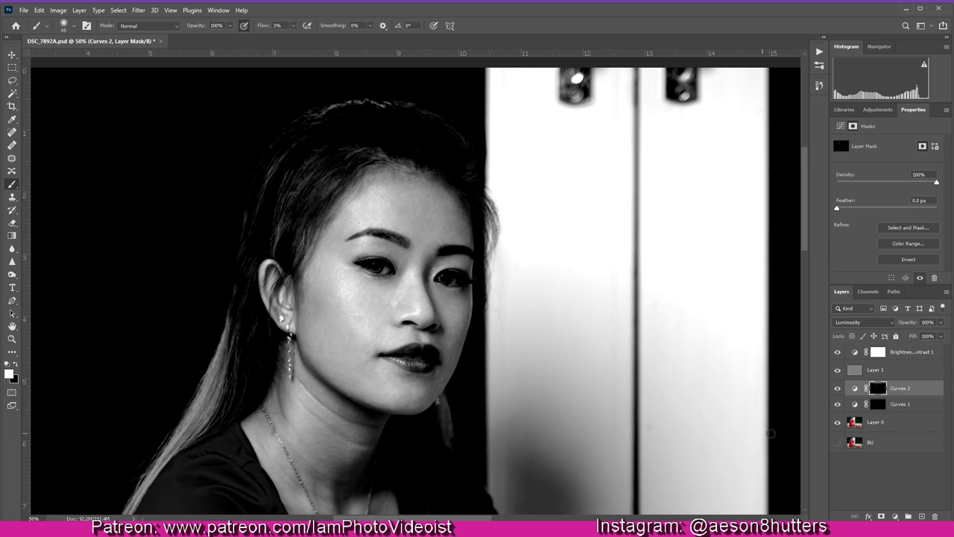
{"action": "left_click", "coordinate": [878, 404]}
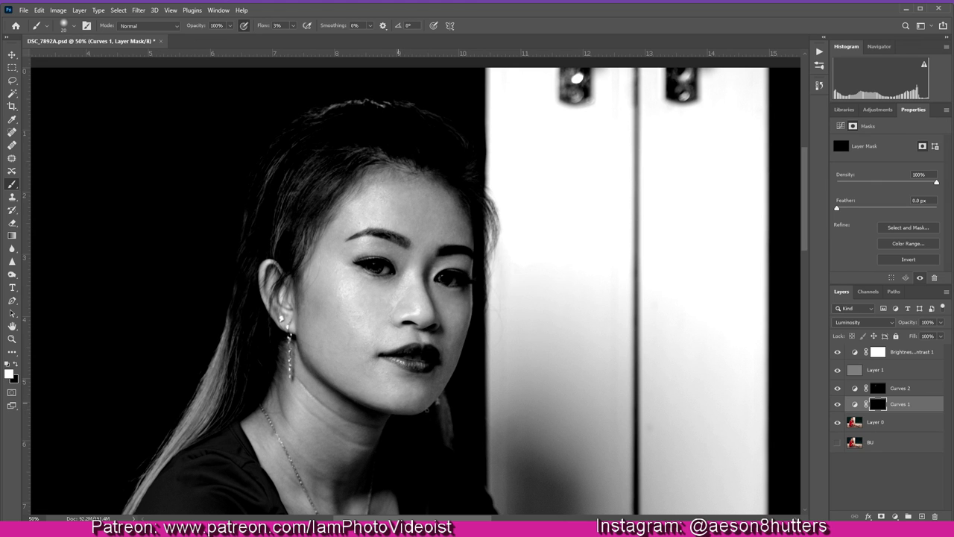
{"action": "left_click", "coordinate": [880, 389]}
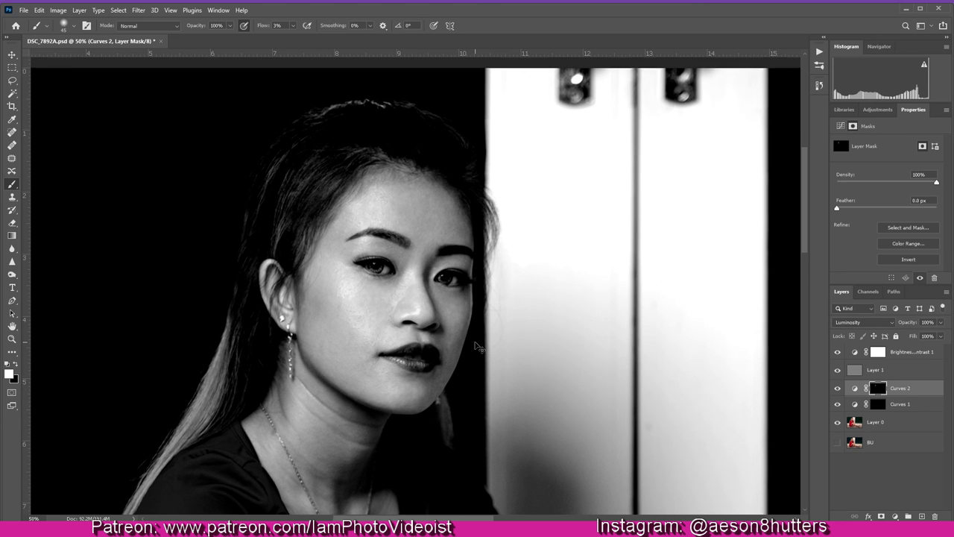
- Hide the Brightness/Contrast 1 and Layer 1 helper layers to return the portrait to full color
{"action": "key", "text": "ctrl+minus"}
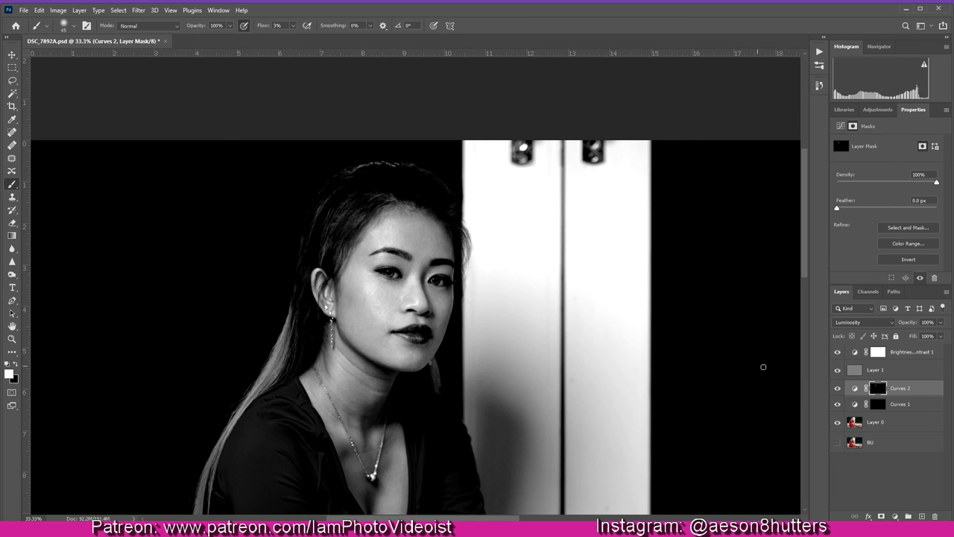
{"action": "left_click", "coordinate": [838, 355]}
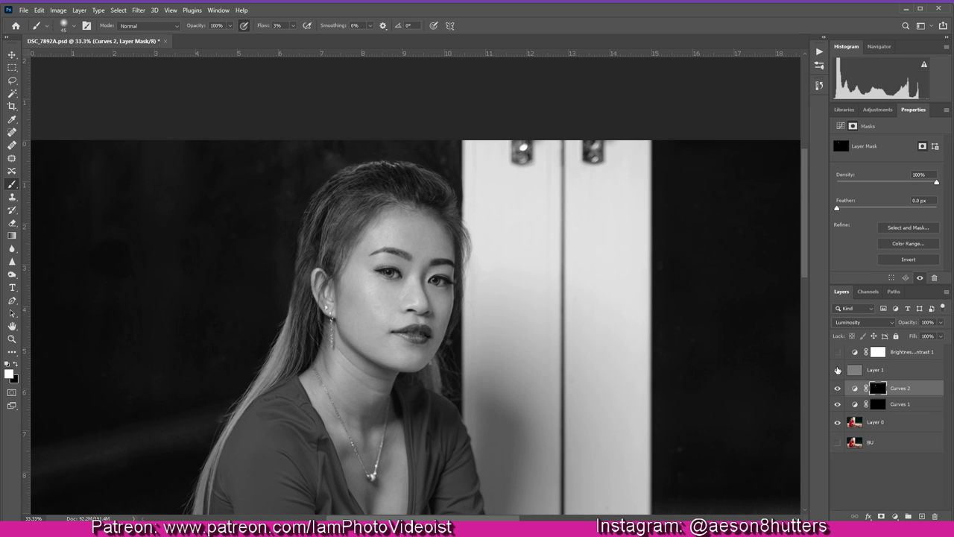
{"action": "left_click", "coordinate": [837, 369]}
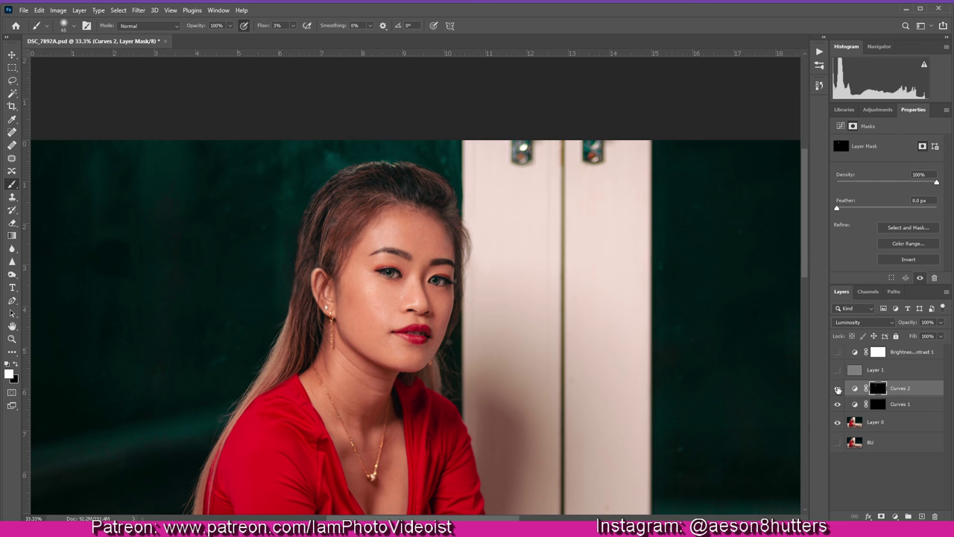
- Compare the portrait before and after by hiding both Curves layers and showing Curves 1 and Curves 2 again one at a time
{"action": "left_click_drag", "start_coordinate": [838, 389], "coordinate": [839, 407]}
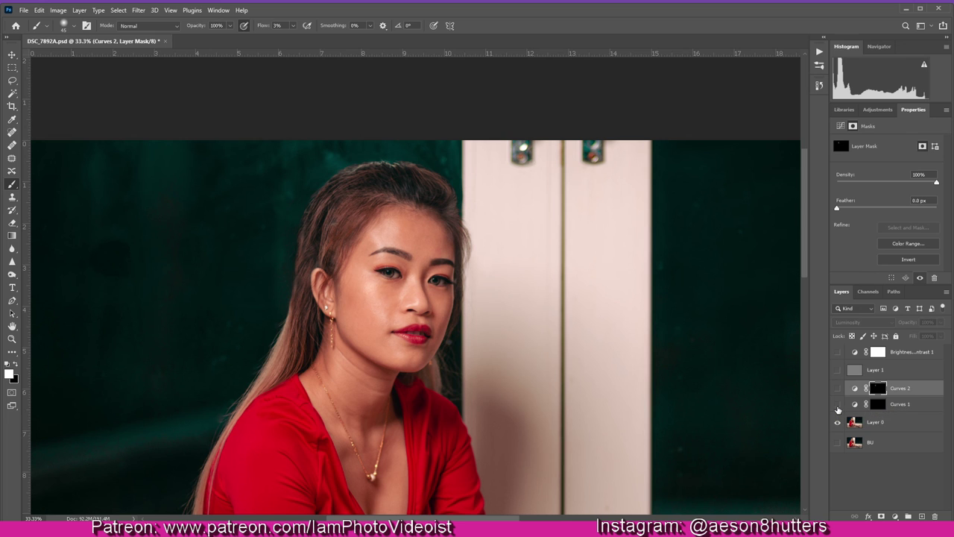
{"action": "left_click", "coordinate": [899, 408]}
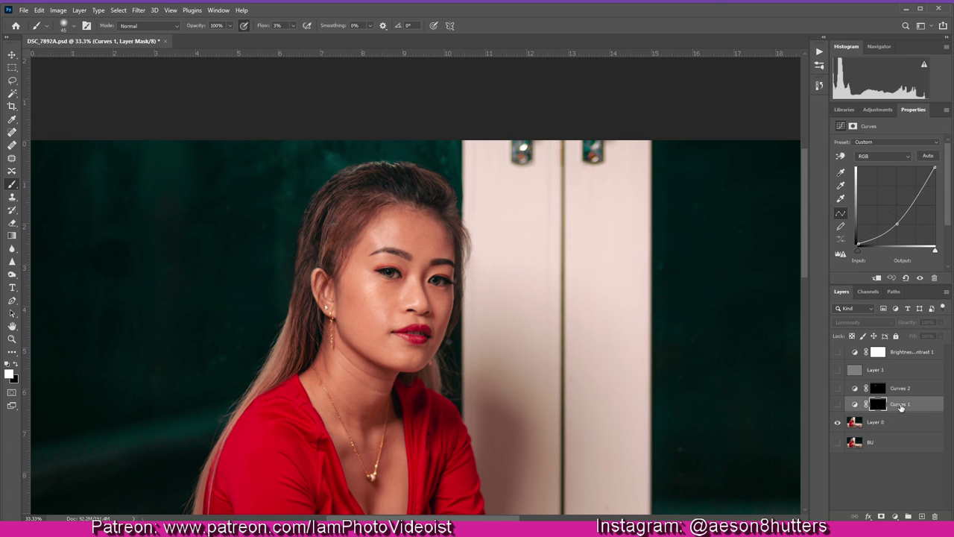
{"action": "left_click", "coordinate": [837, 406]}
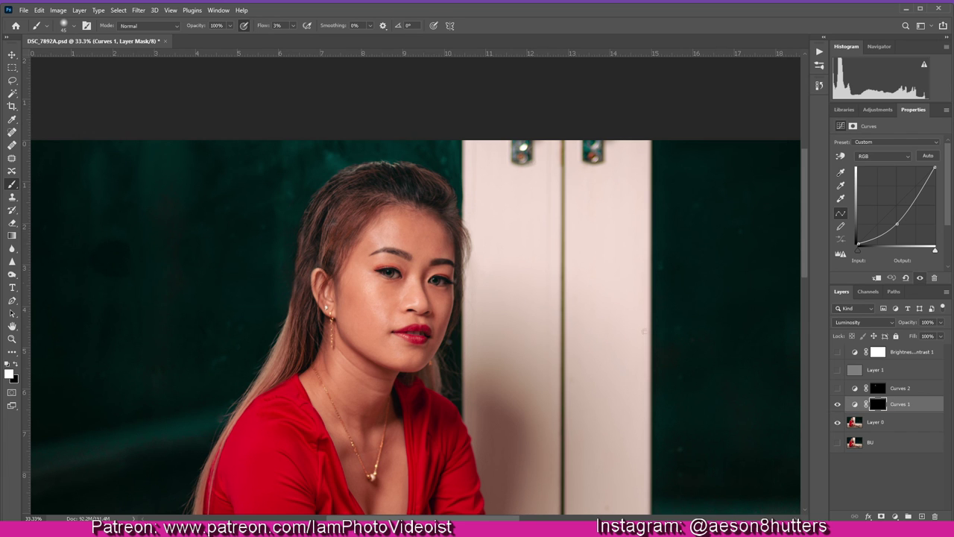
{"action": "left_click", "coordinate": [836, 389]}
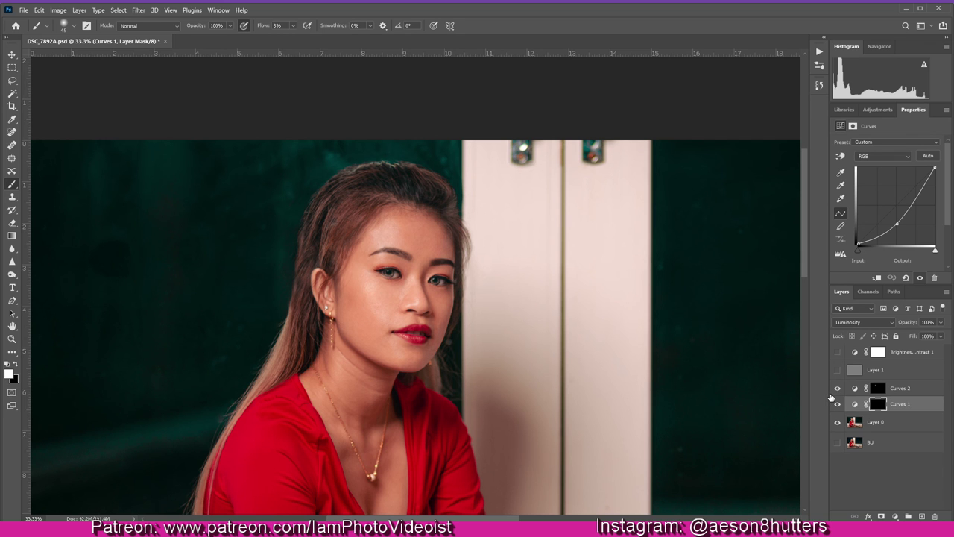
{"action": "key", "text": "ctrl+minus"}
{"action": "key", "text": "ctrl+minus"}
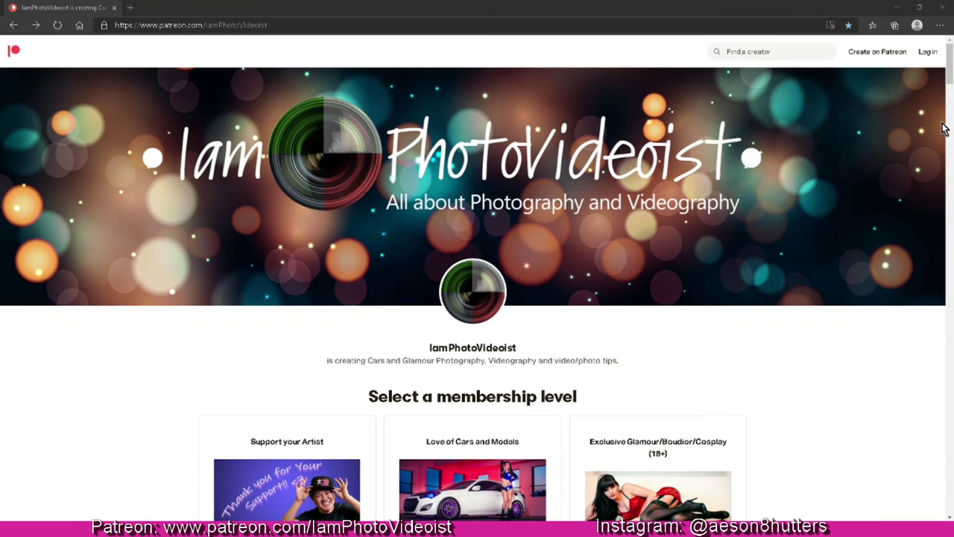
- On the IamPhotoVideoist Patreon page in the browser, expand the full descriptions of the $3, $5 and $8 membership tiers
{"action": "scroll", "coordinate": [848, 216], "scroll_direction": "down", "scroll_amount": 1}
{"action": "scroll", "coordinate": [847, 217], "scroll_direction": "down", "scroll_amount": 3}
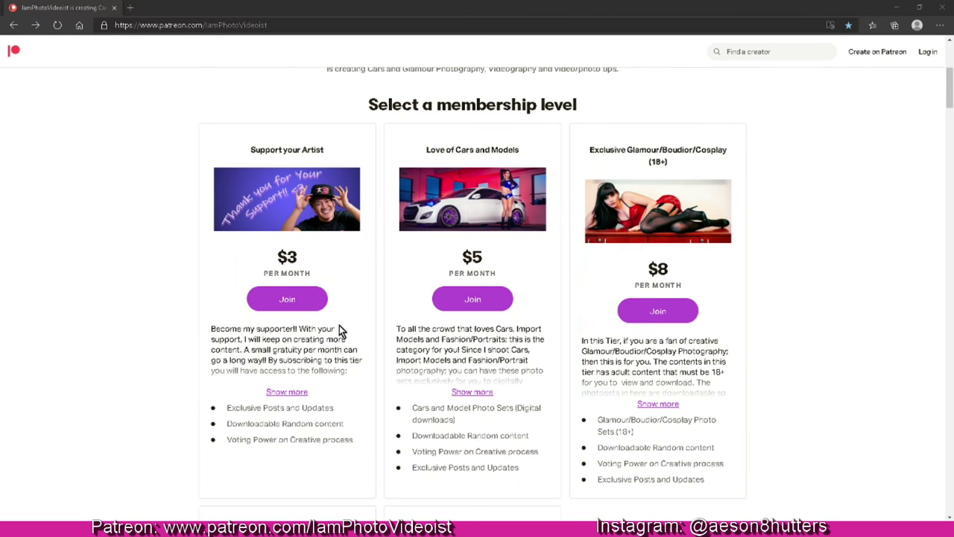
{"action": "left_click", "coordinate": [298, 393]}
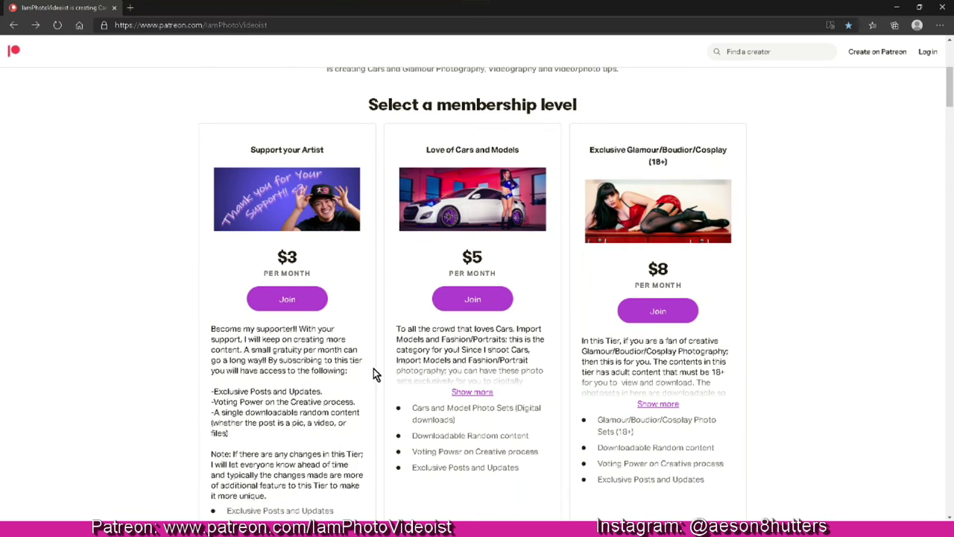
{"action": "left_click", "coordinate": [482, 392]}
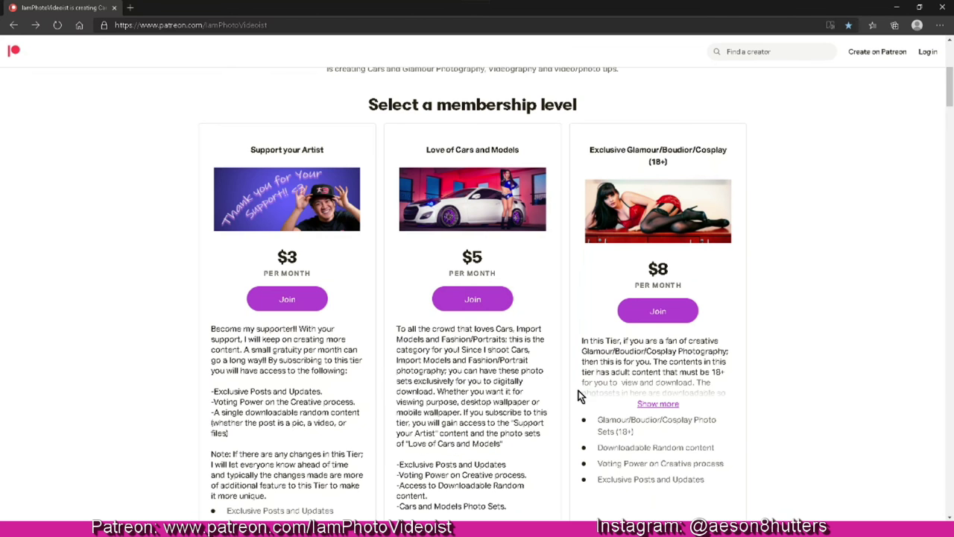
{"action": "scroll", "coordinate": [678, 370], "scroll_direction": "down", "scroll_amount": 1}
{"action": "left_click", "coordinate": [671, 333]}
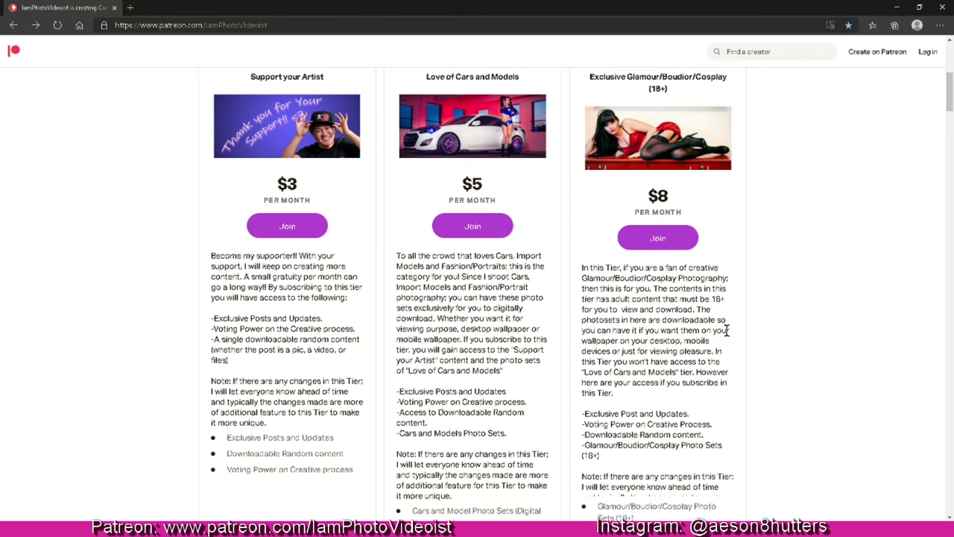
- Expand the full descriptions of the "Fan of my Work?" and "Wanna Go Pro?" membership tiers
{"action": "scroll", "coordinate": [833, 327], "scroll_direction": "down", "scroll_amount": 1}
{"action": "scroll", "coordinate": [821, 348], "scroll_direction": "down", "scroll_amount": 6}
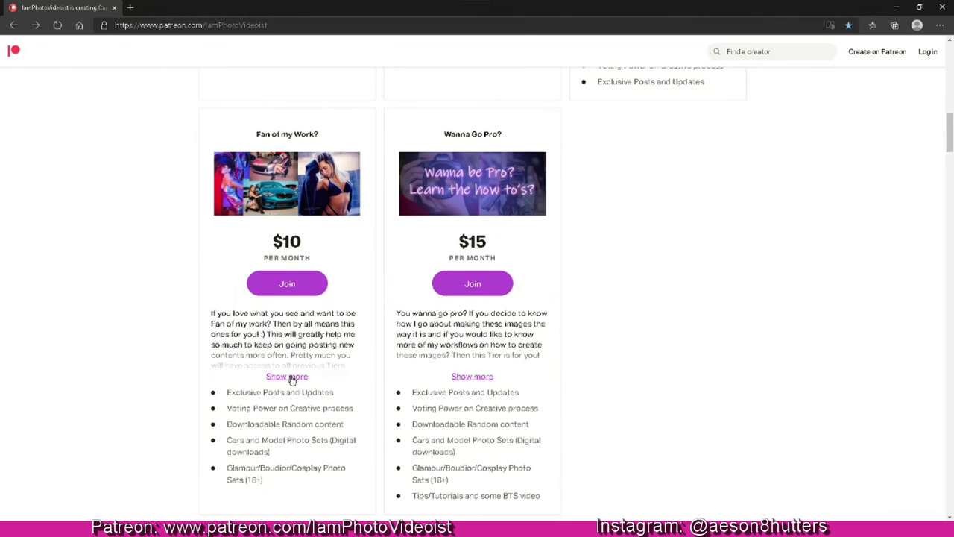
{"action": "left_click", "coordinate": [292, 376]}
{"action": "scroll", "coordinate": [658, 380], "scroll_direction": "down", "scroll_amount": 1}
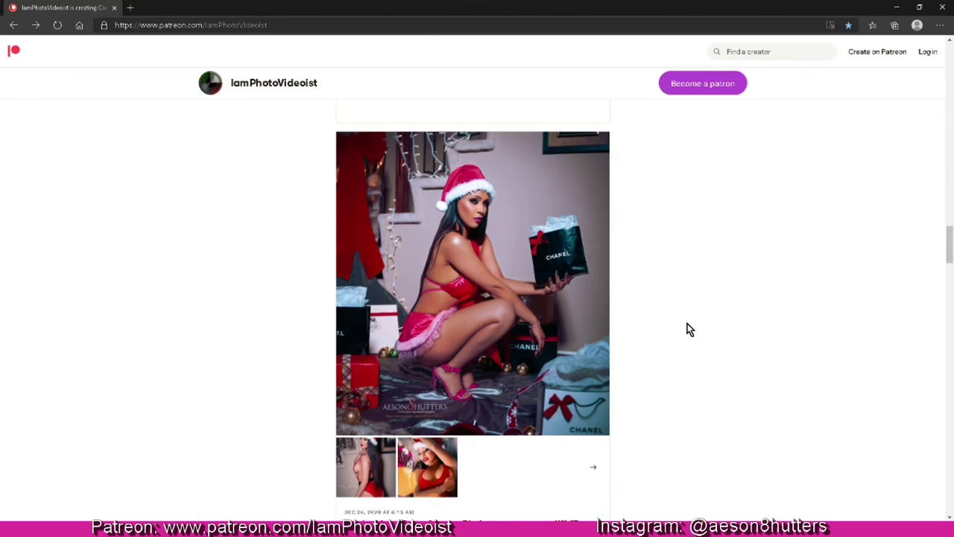
- Browse the public and locked photo set posts further down the creator's page
{"action": "scroll", "coordinate": [687, 324], "scroll_direction": "down", "scroll_amount": 4}
{"action": "scroll", "coordinate": [687, 324], "scroll_direction": "down", "scroll_amount": 7}
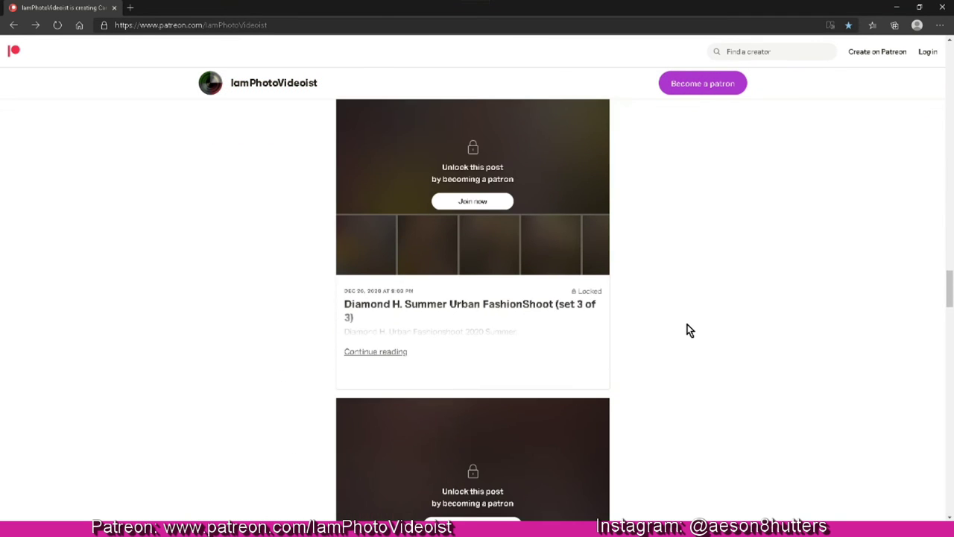
{"action": "scroll", "coordinate": [687, 328], "scroll_direction": "down", "scroll_amount": 12}
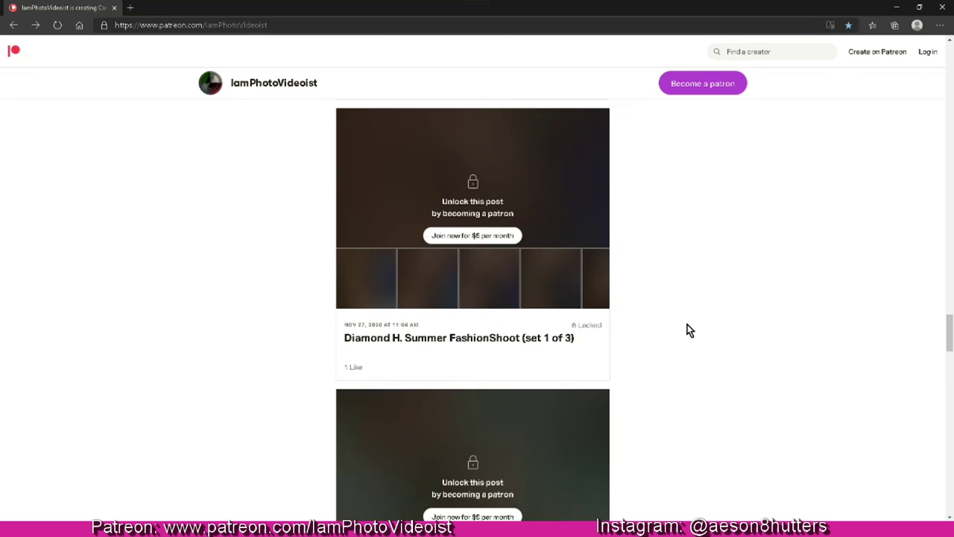
{"action": "scroll", "coordinate": [689, 331], "scroll_direction": "down", "scroll_amount": 10}
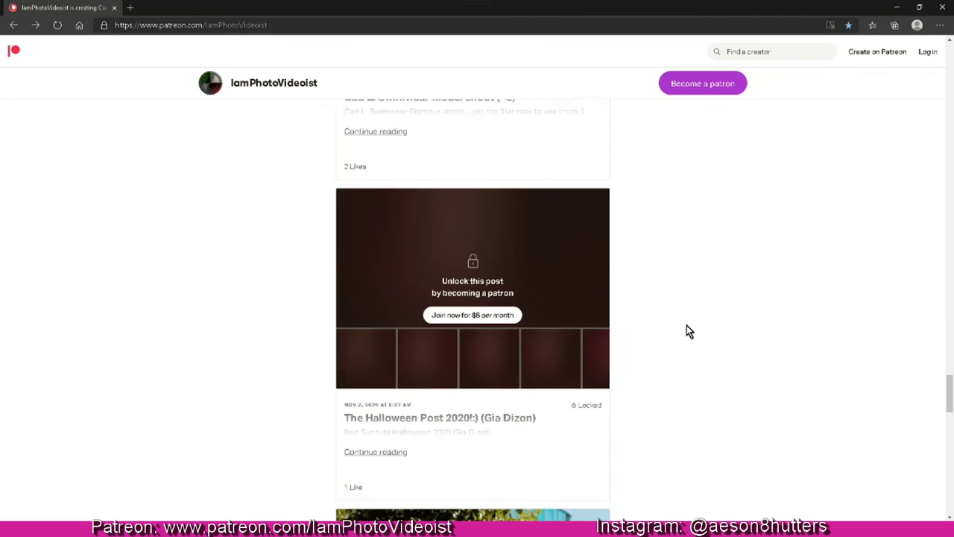
{"action": "scroll", "coordinate": [686, 325], "scroll_direction": "down", "scroll_amount": 20}
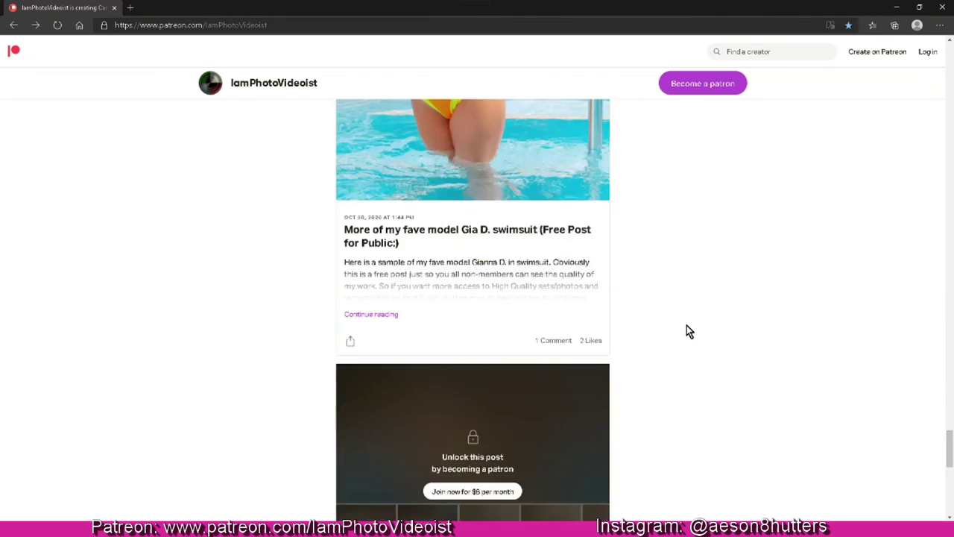
{"action": "scroll", "coordinate": [687, 287], "scroll_direction": "down", "scroll_amount": 2}
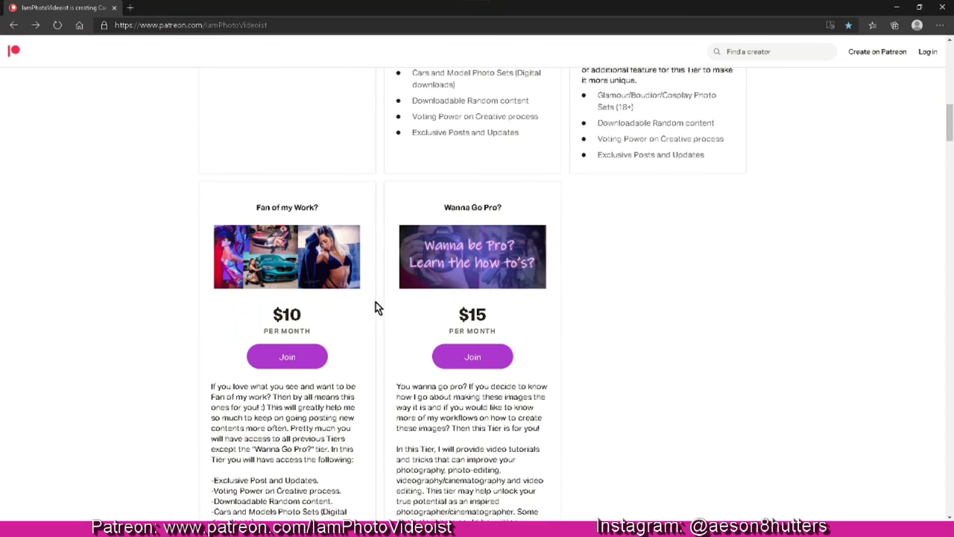
- Review the expanded membership tier descriptions again, from the $3 tier down to the $15 tier
{"action": "scroll", "coordinate": [584, 360], "scroll_direction": "up", "scroll_amount": 7}
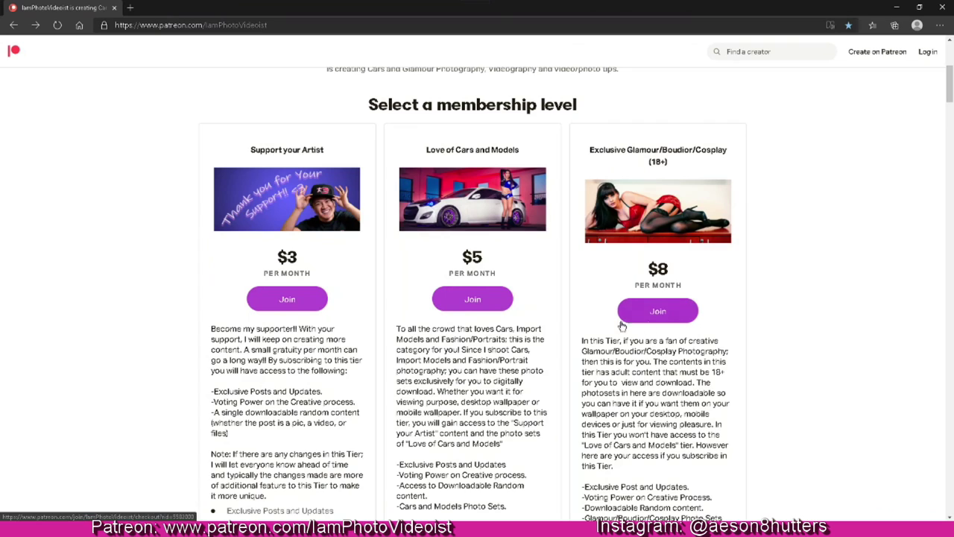
{"action": "scroll", "coordinate": [223, 317], "scroll_direction": "down", "scroll_amount": 5}
{"action": "scroll", "coordinate": [220, 319], "scroll_direction": "down", "scroll_amount": 14}
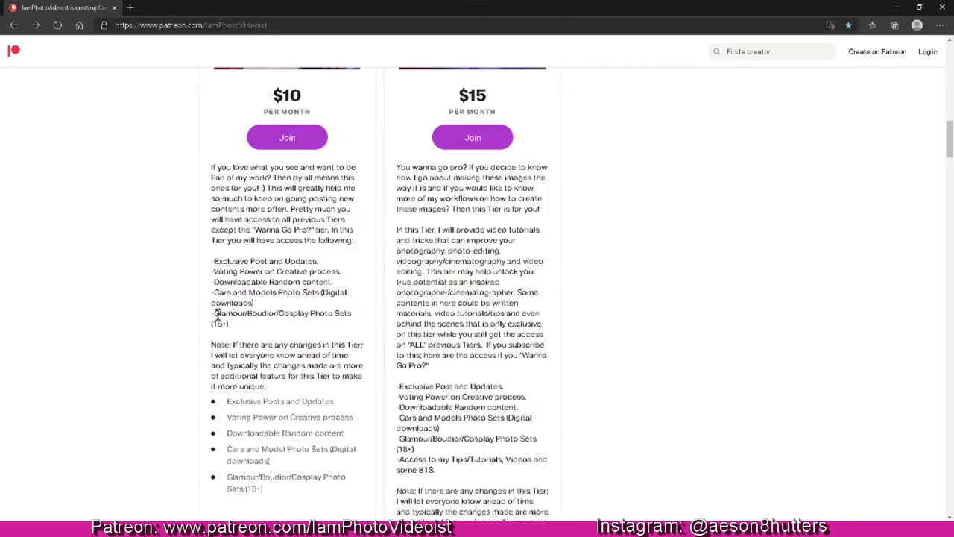